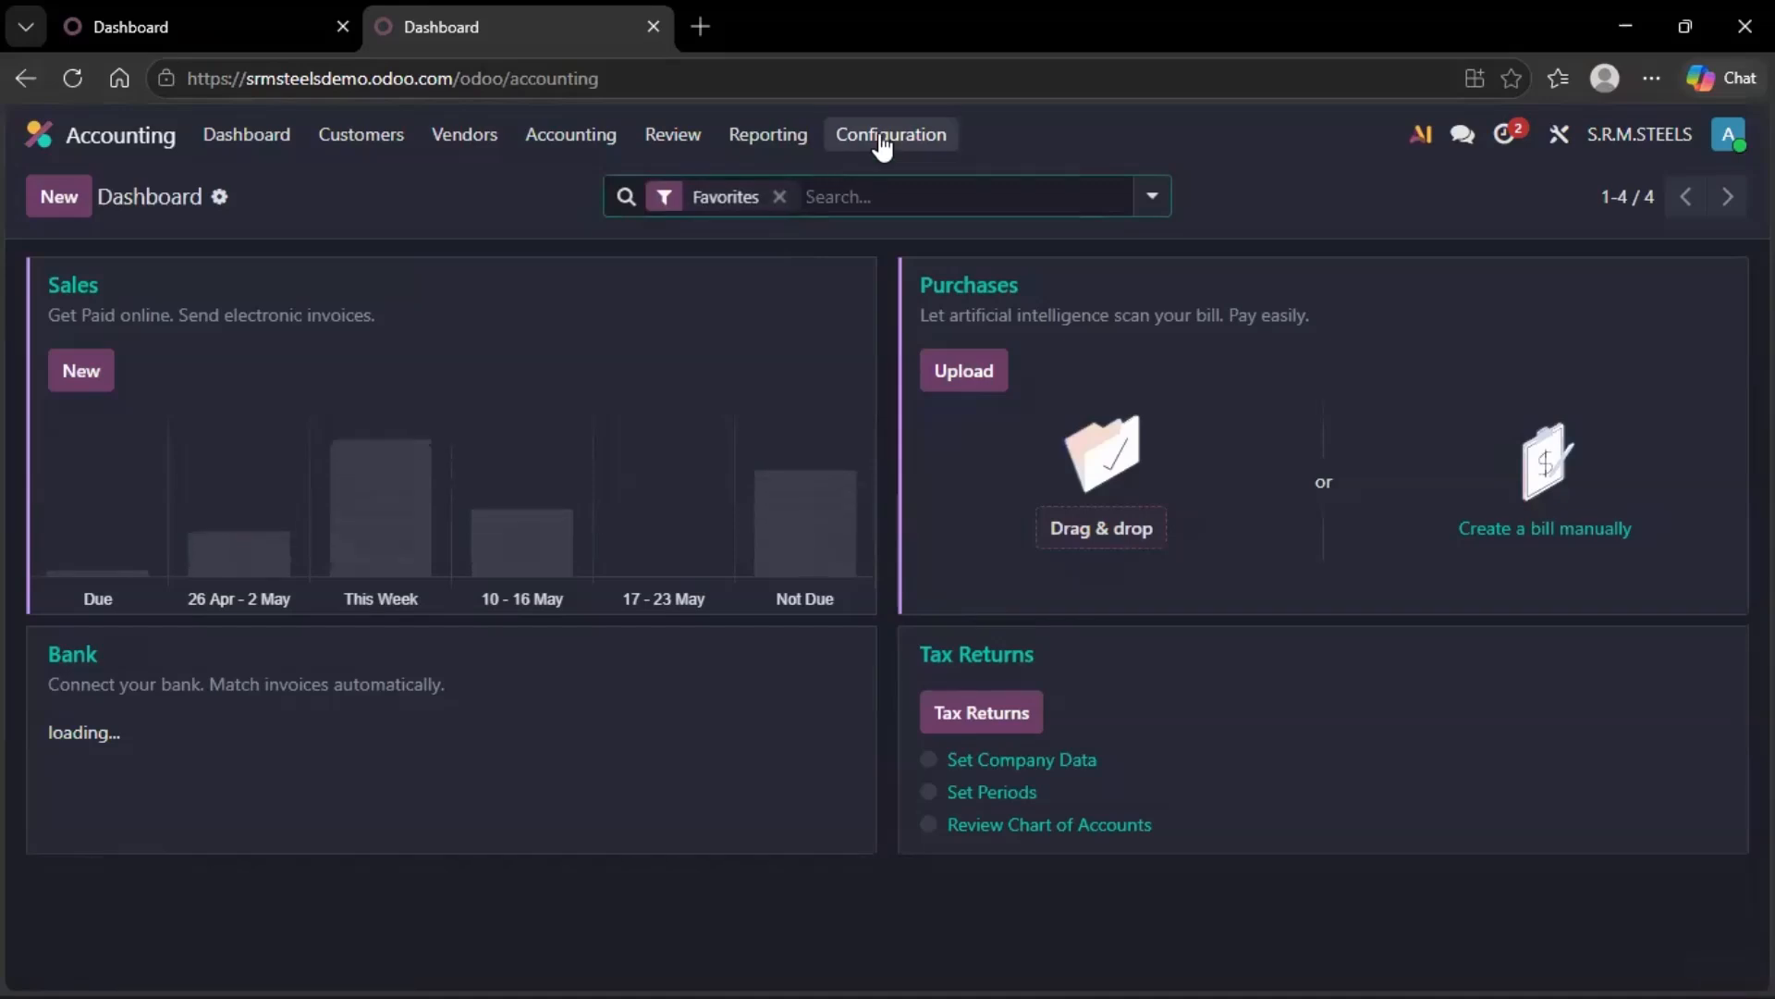
Open the taxes configuration list and browse the defined sales and purchase taxes.
left_click(887, 135)
left_click(888, 299)
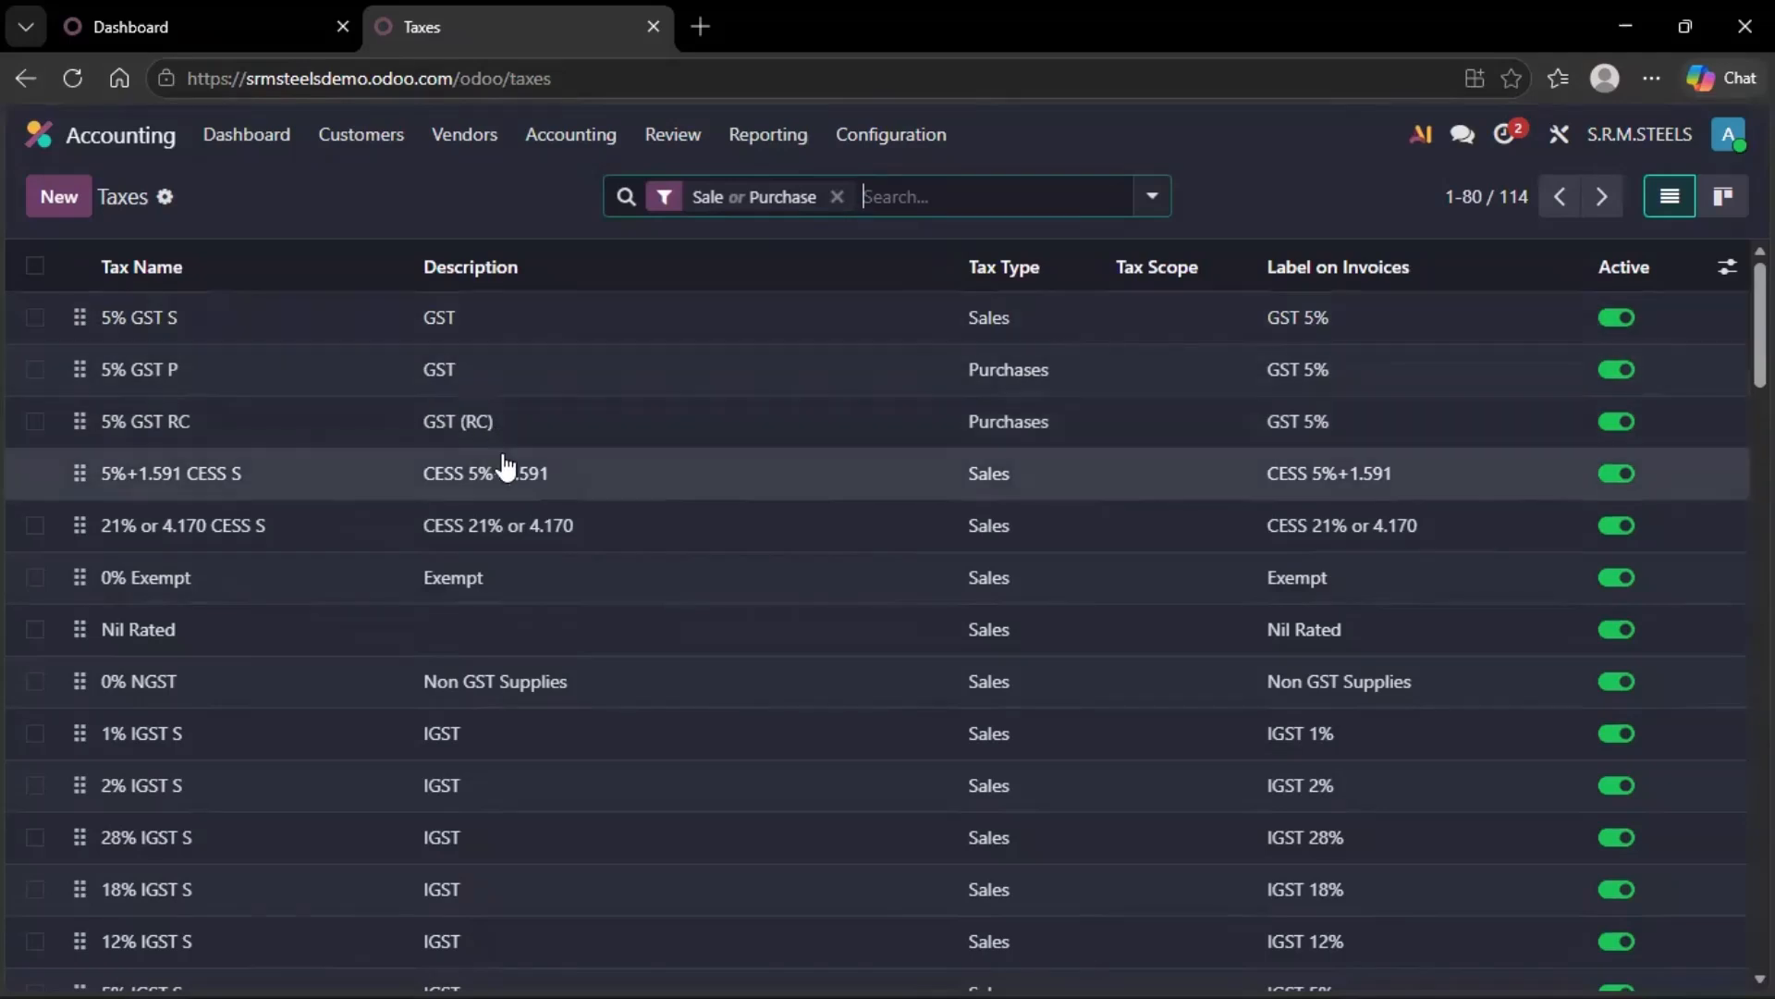
scroll(505, 467, "down", 8)
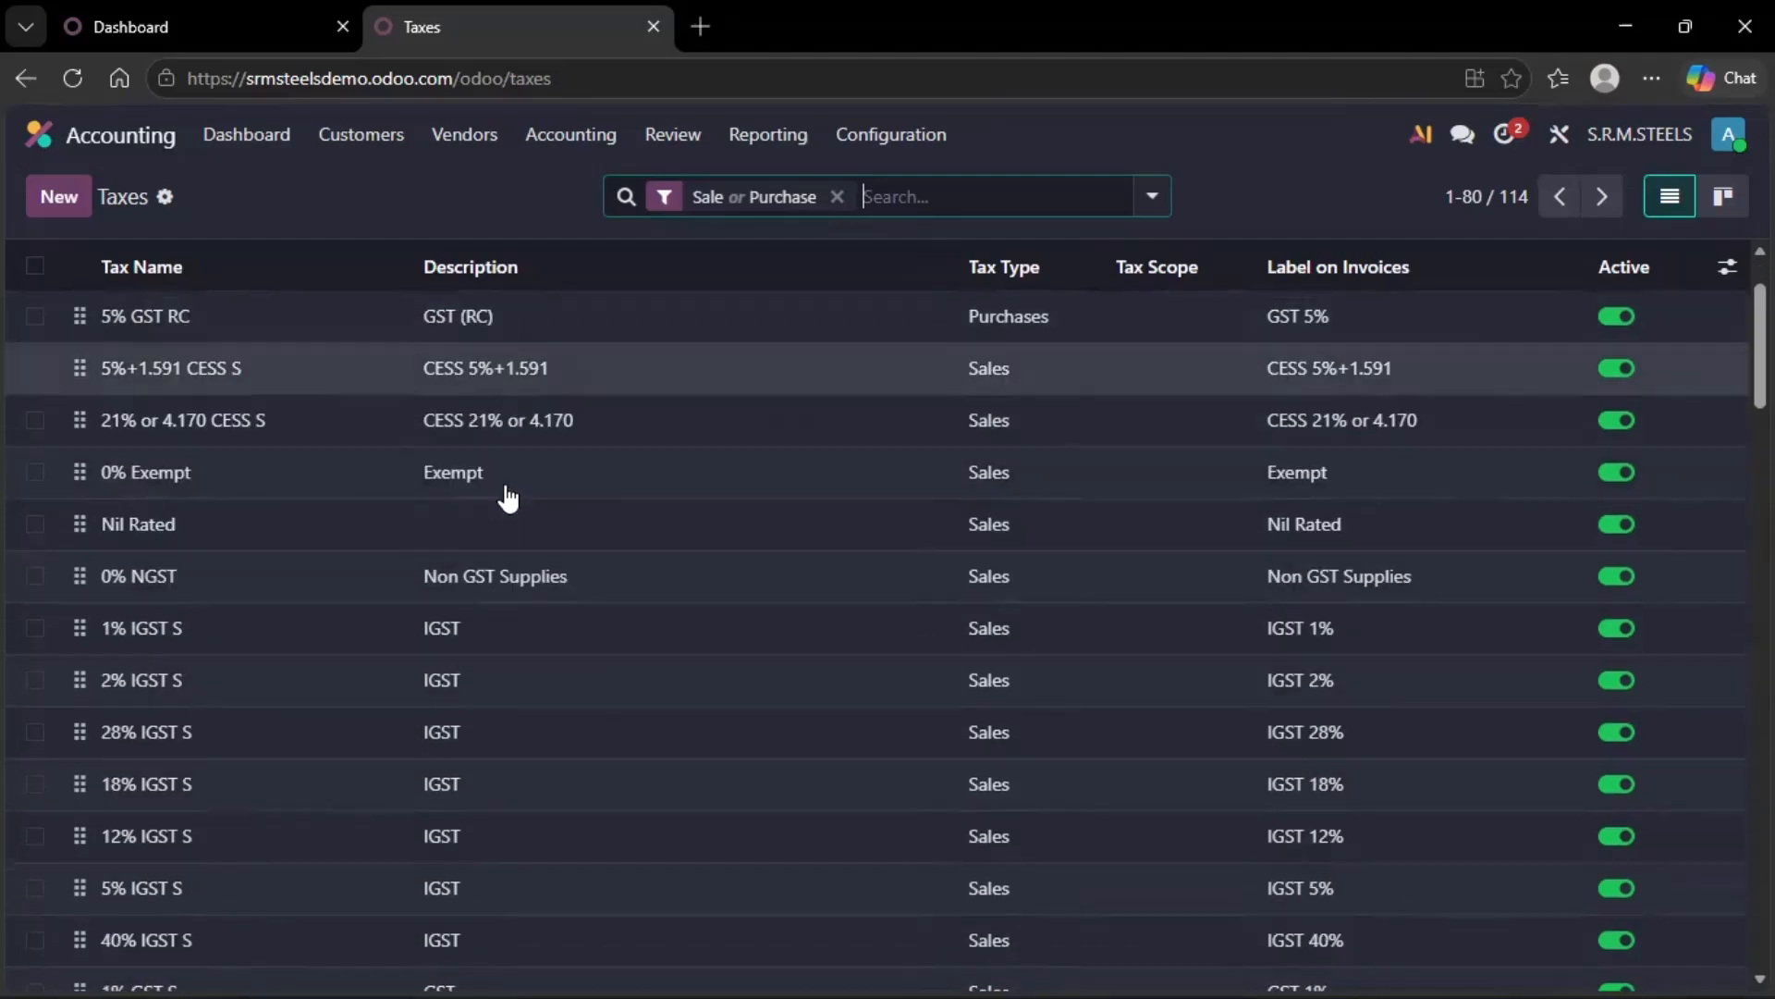
scroll(514, 632, "down", 5)
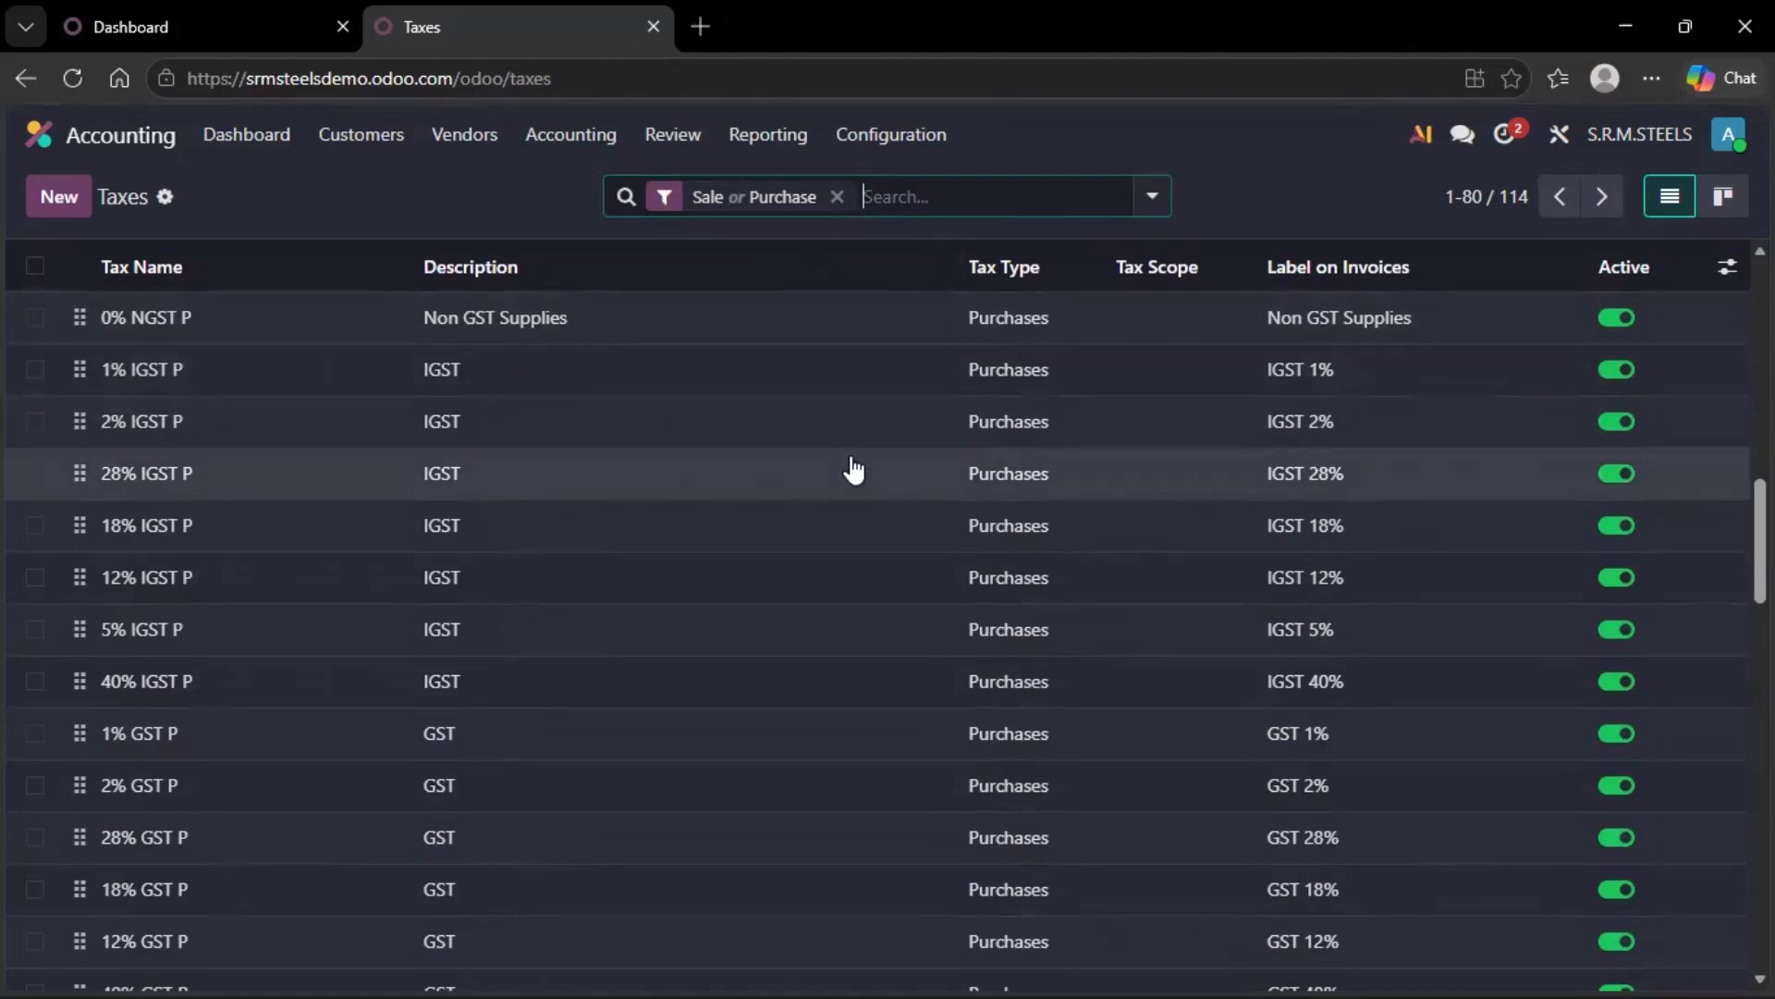
scroll(846, 481, "down", 1)
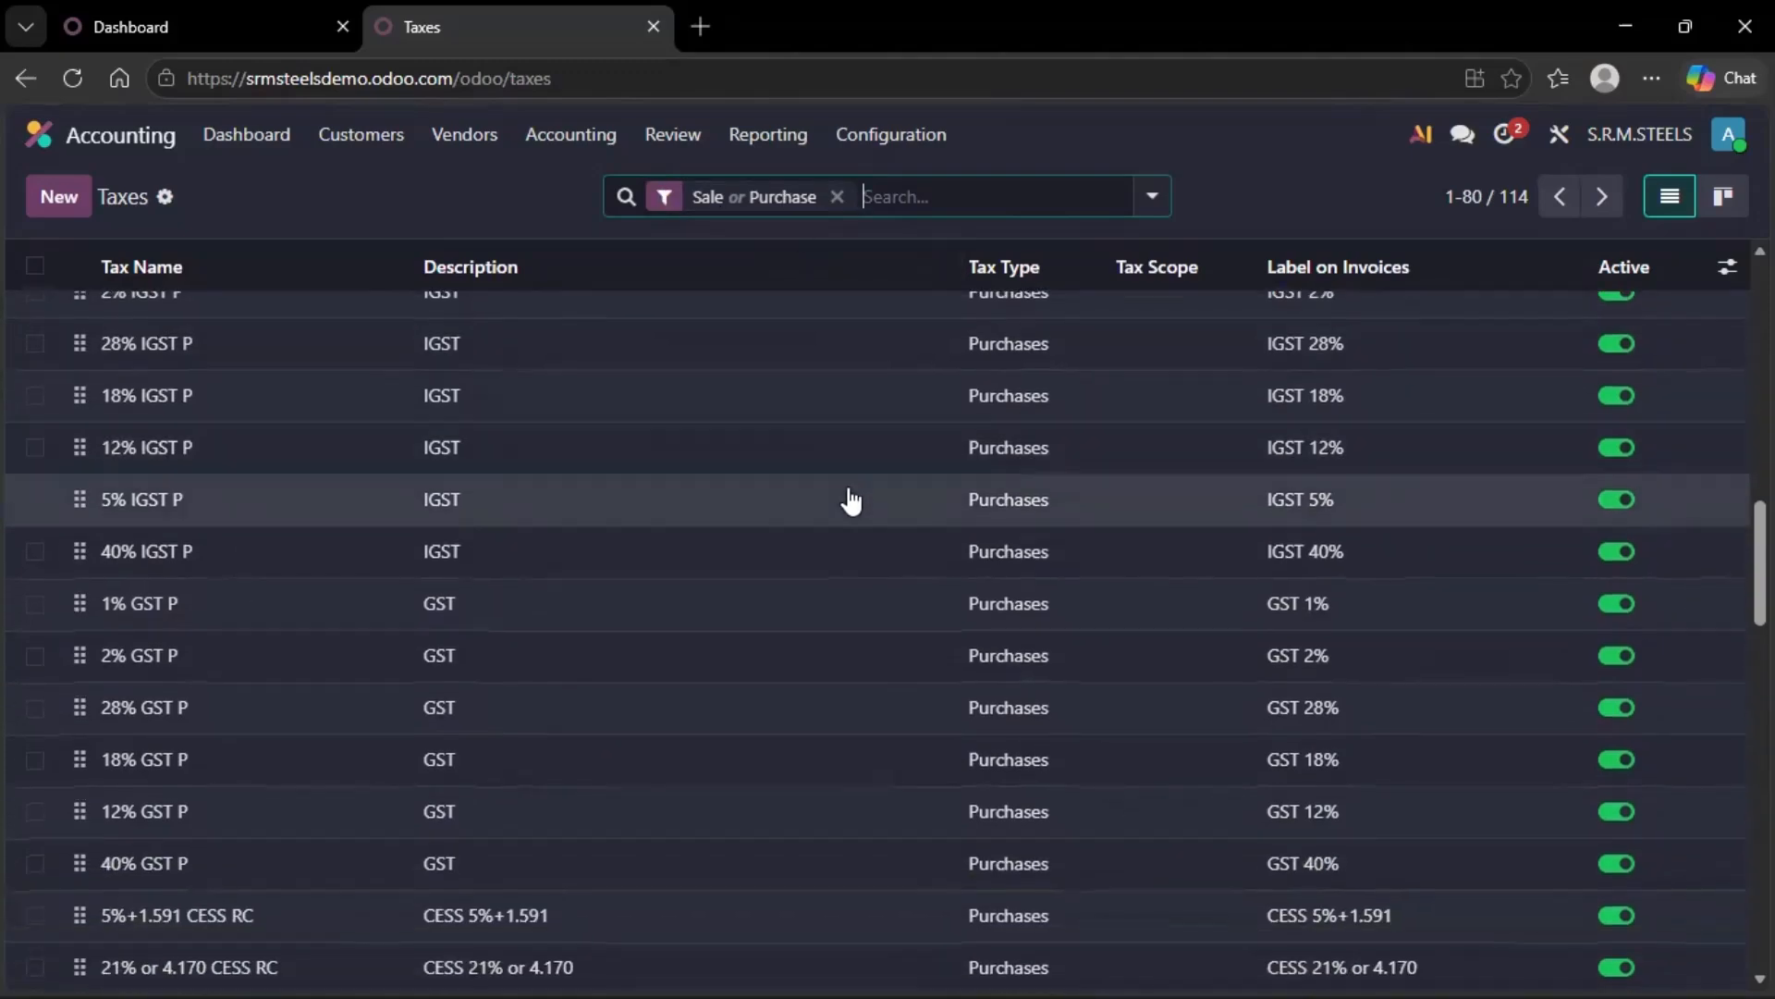
left_click(59, 197)
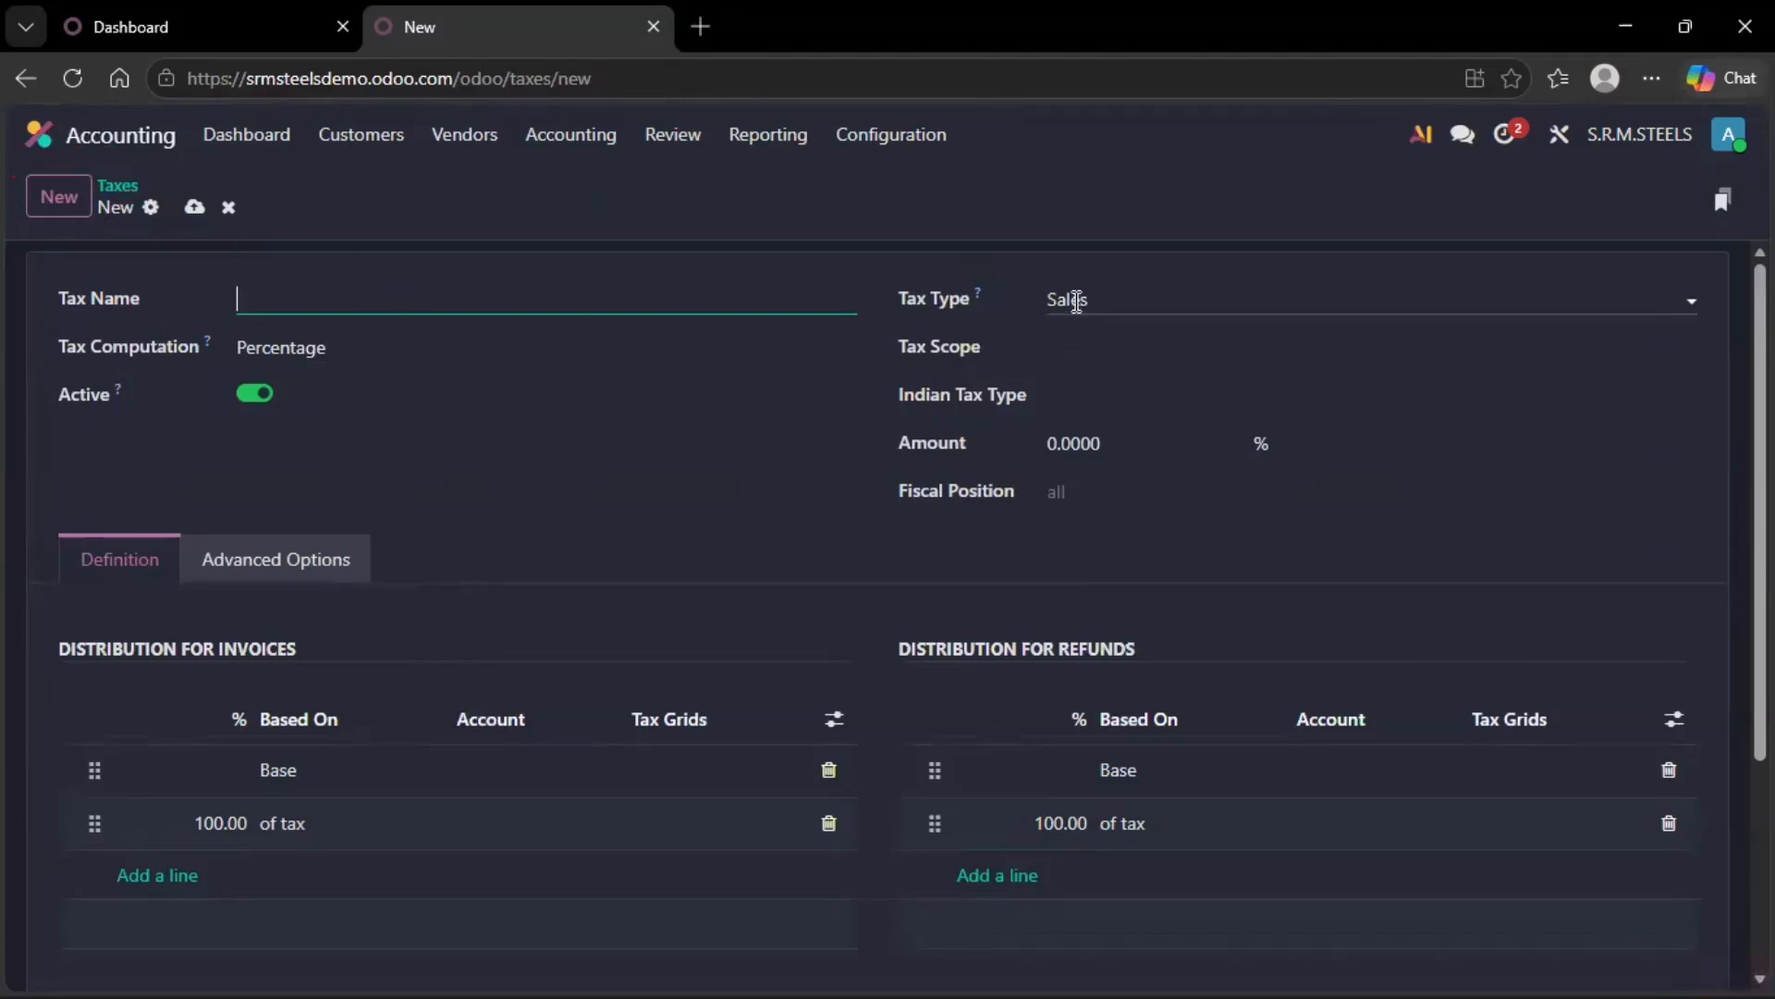
left_click(1076, 302)
left_click(1081, 302)
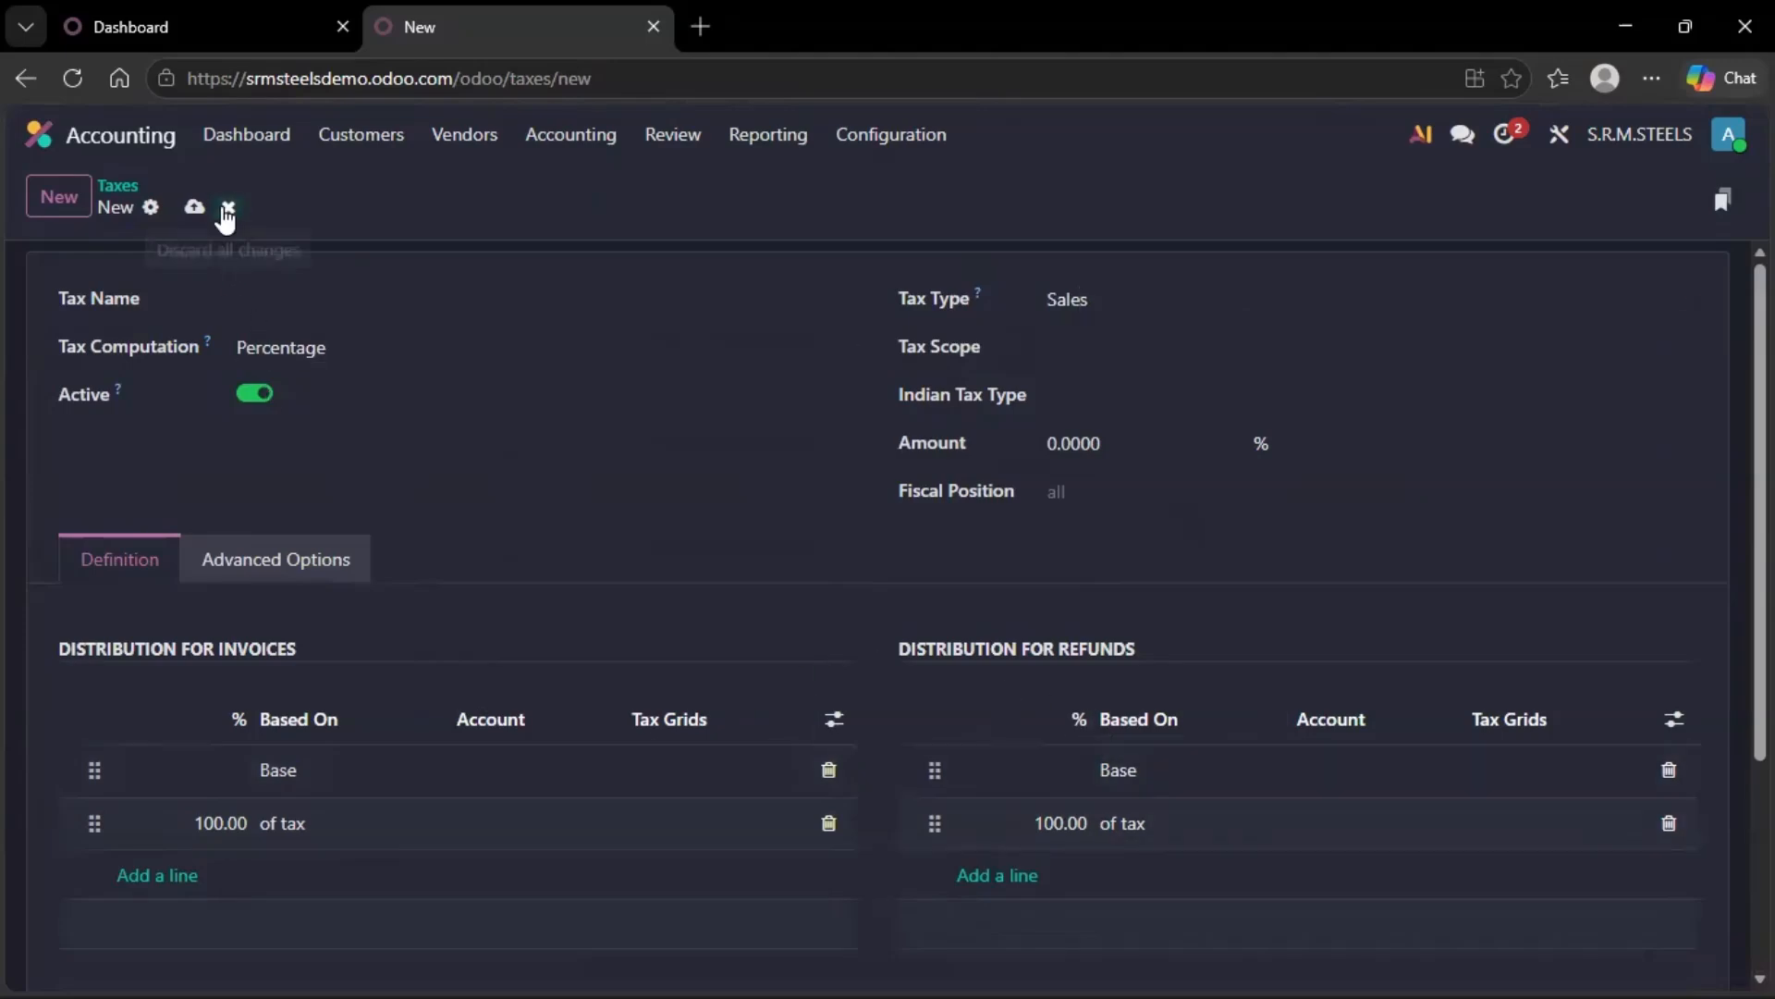
left_click(228, 208)
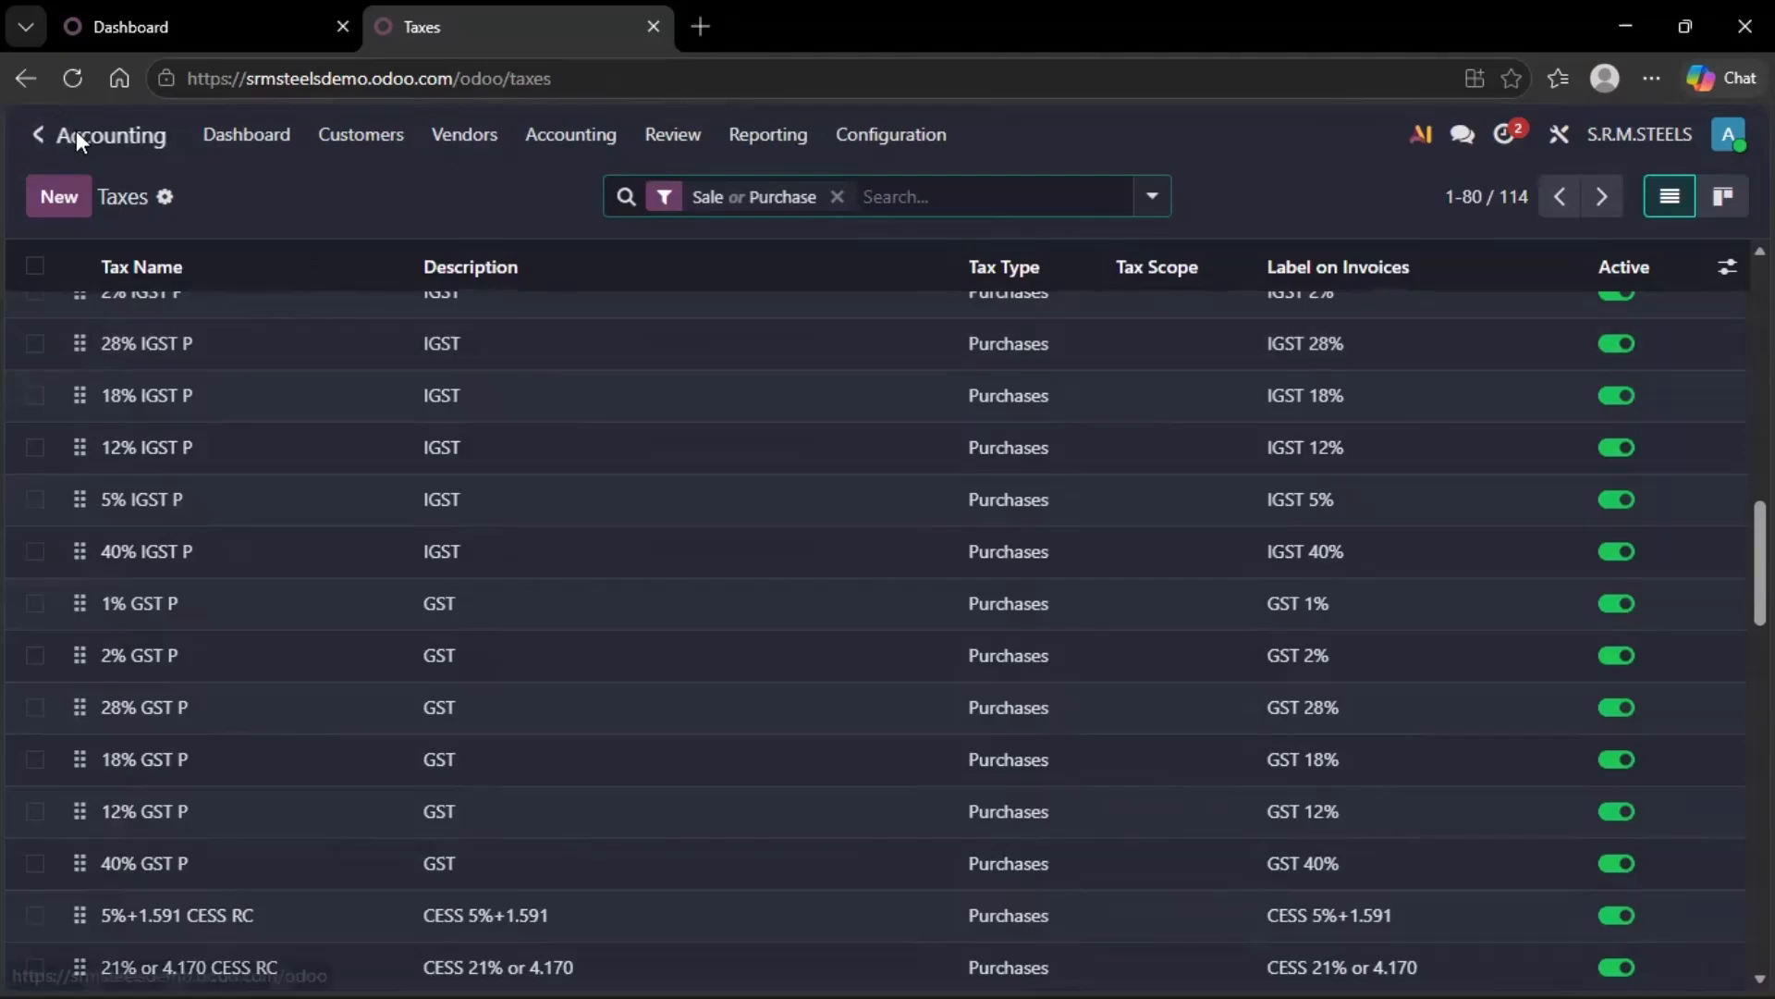
Try adding 18% GST S to a new Inventory product's sales taxes, then discard the product.
left_click(51, 134)
left_click(1330, 366)
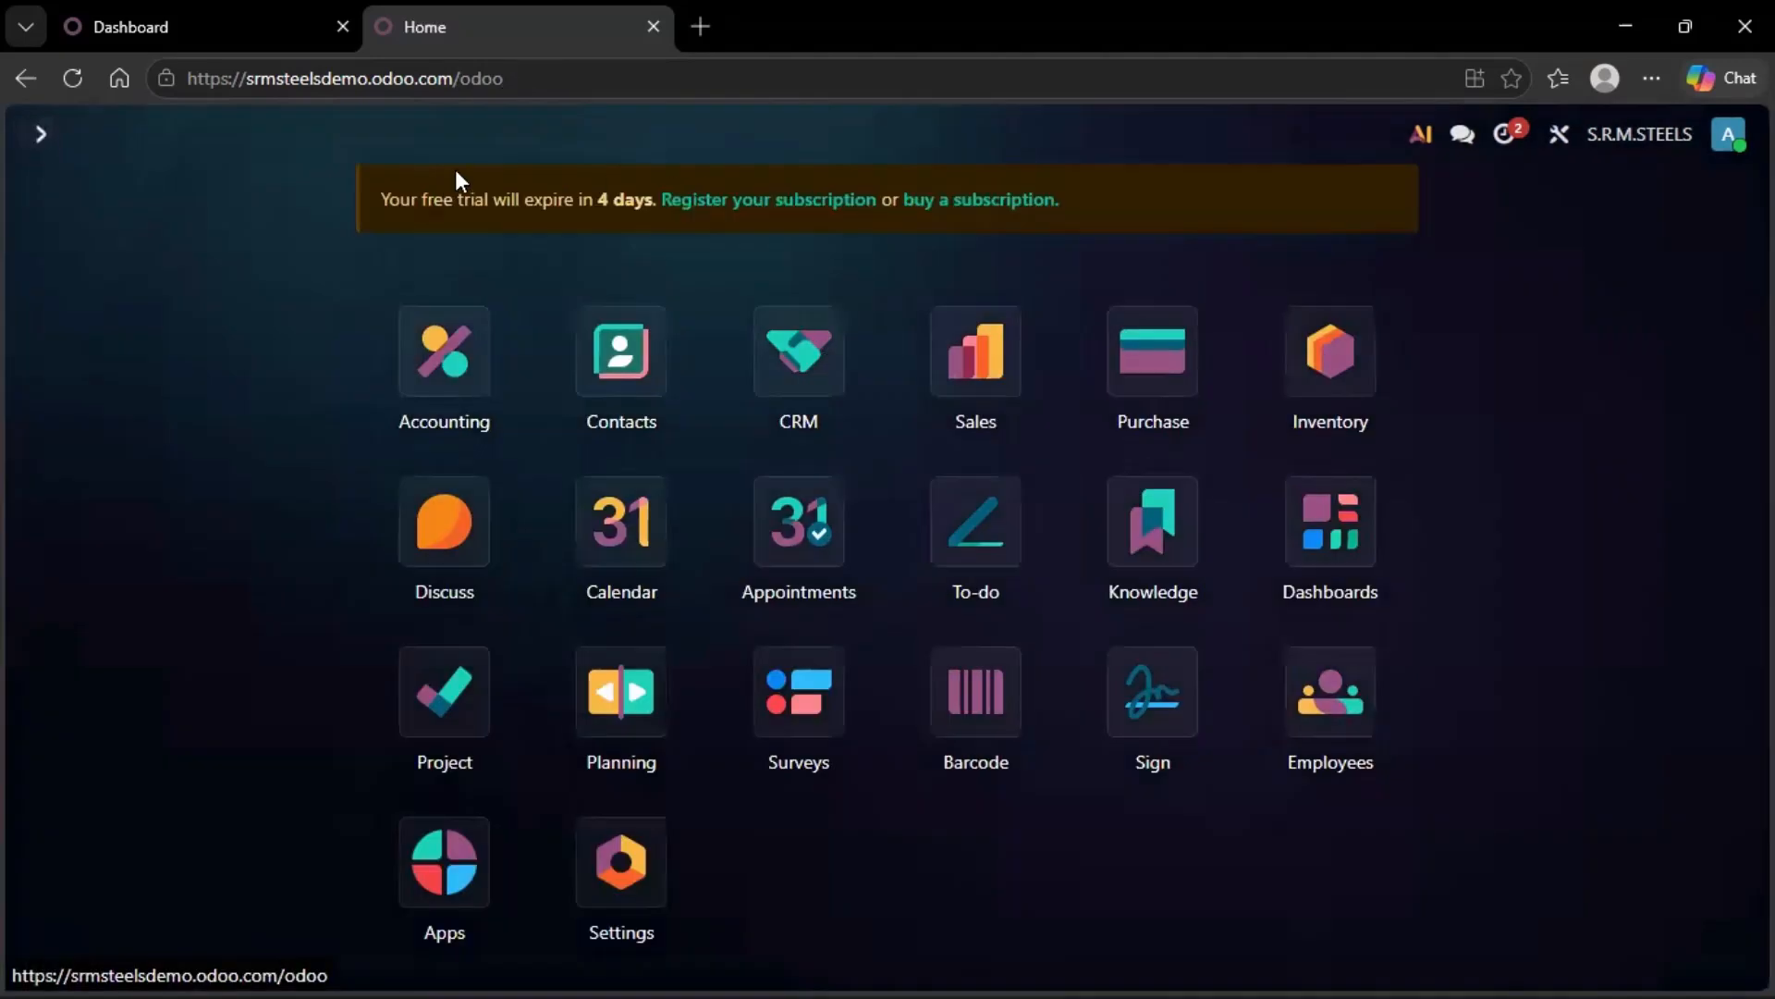
left_click(442, 138)
left_click(464, 174)
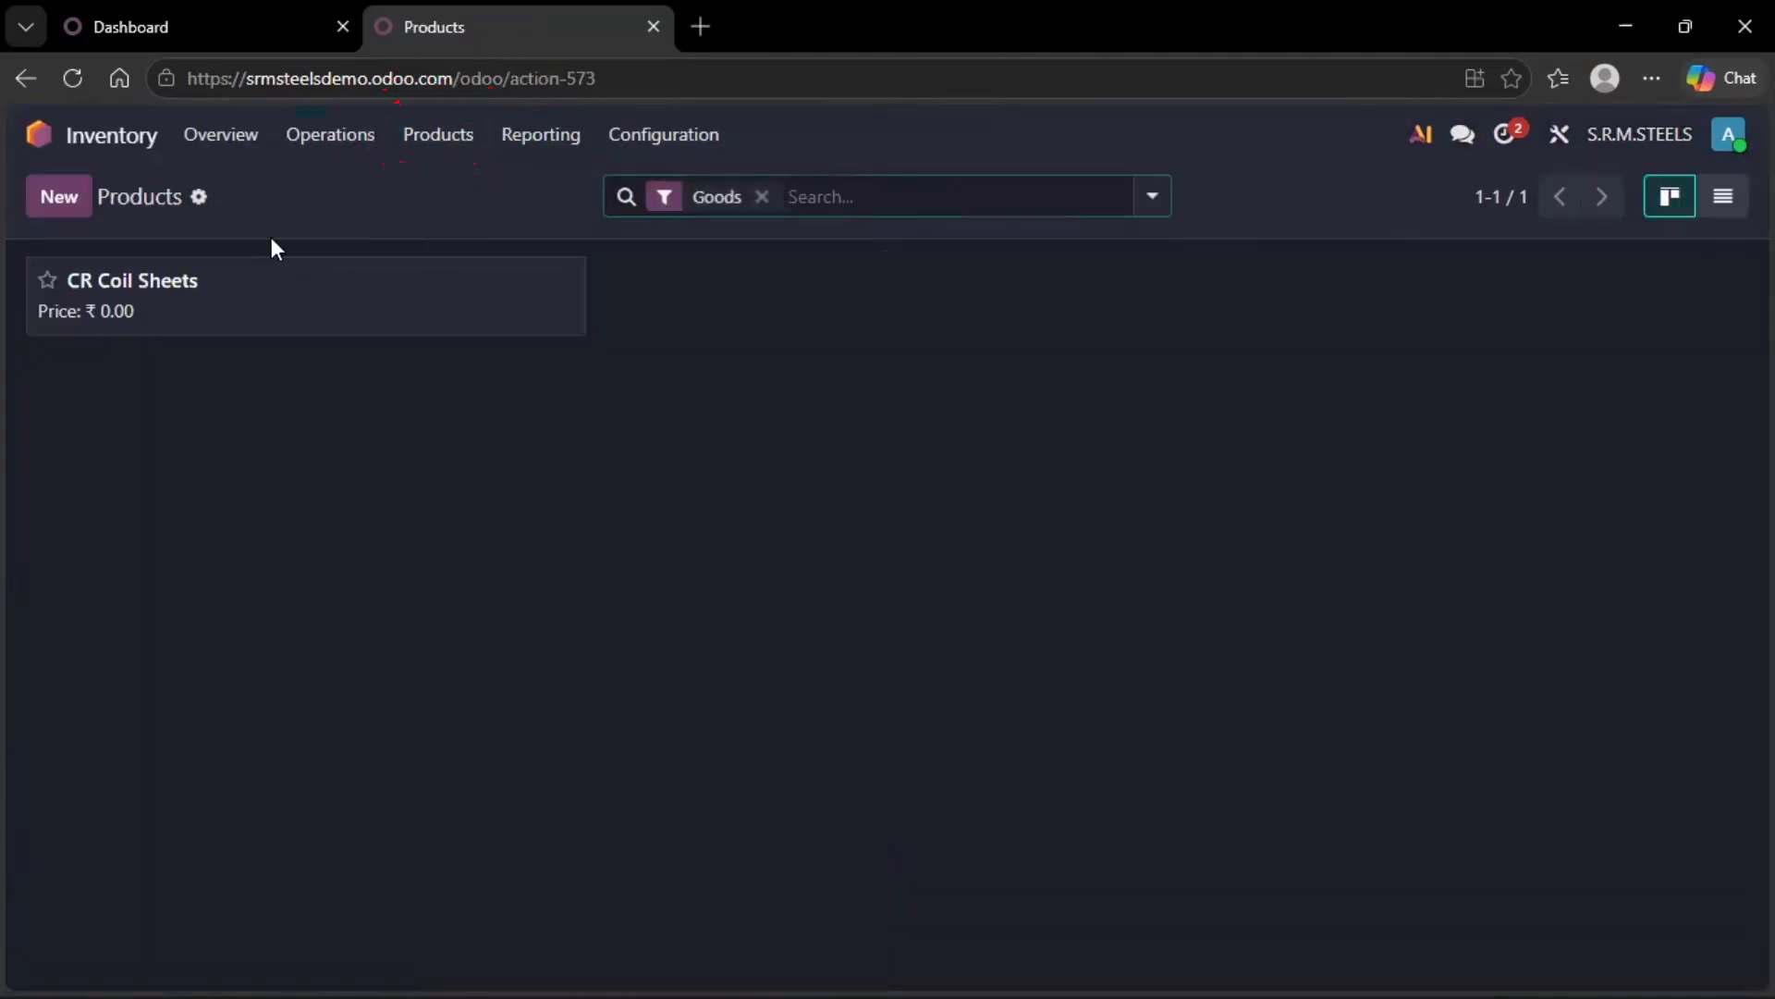
left_click(53, 199)
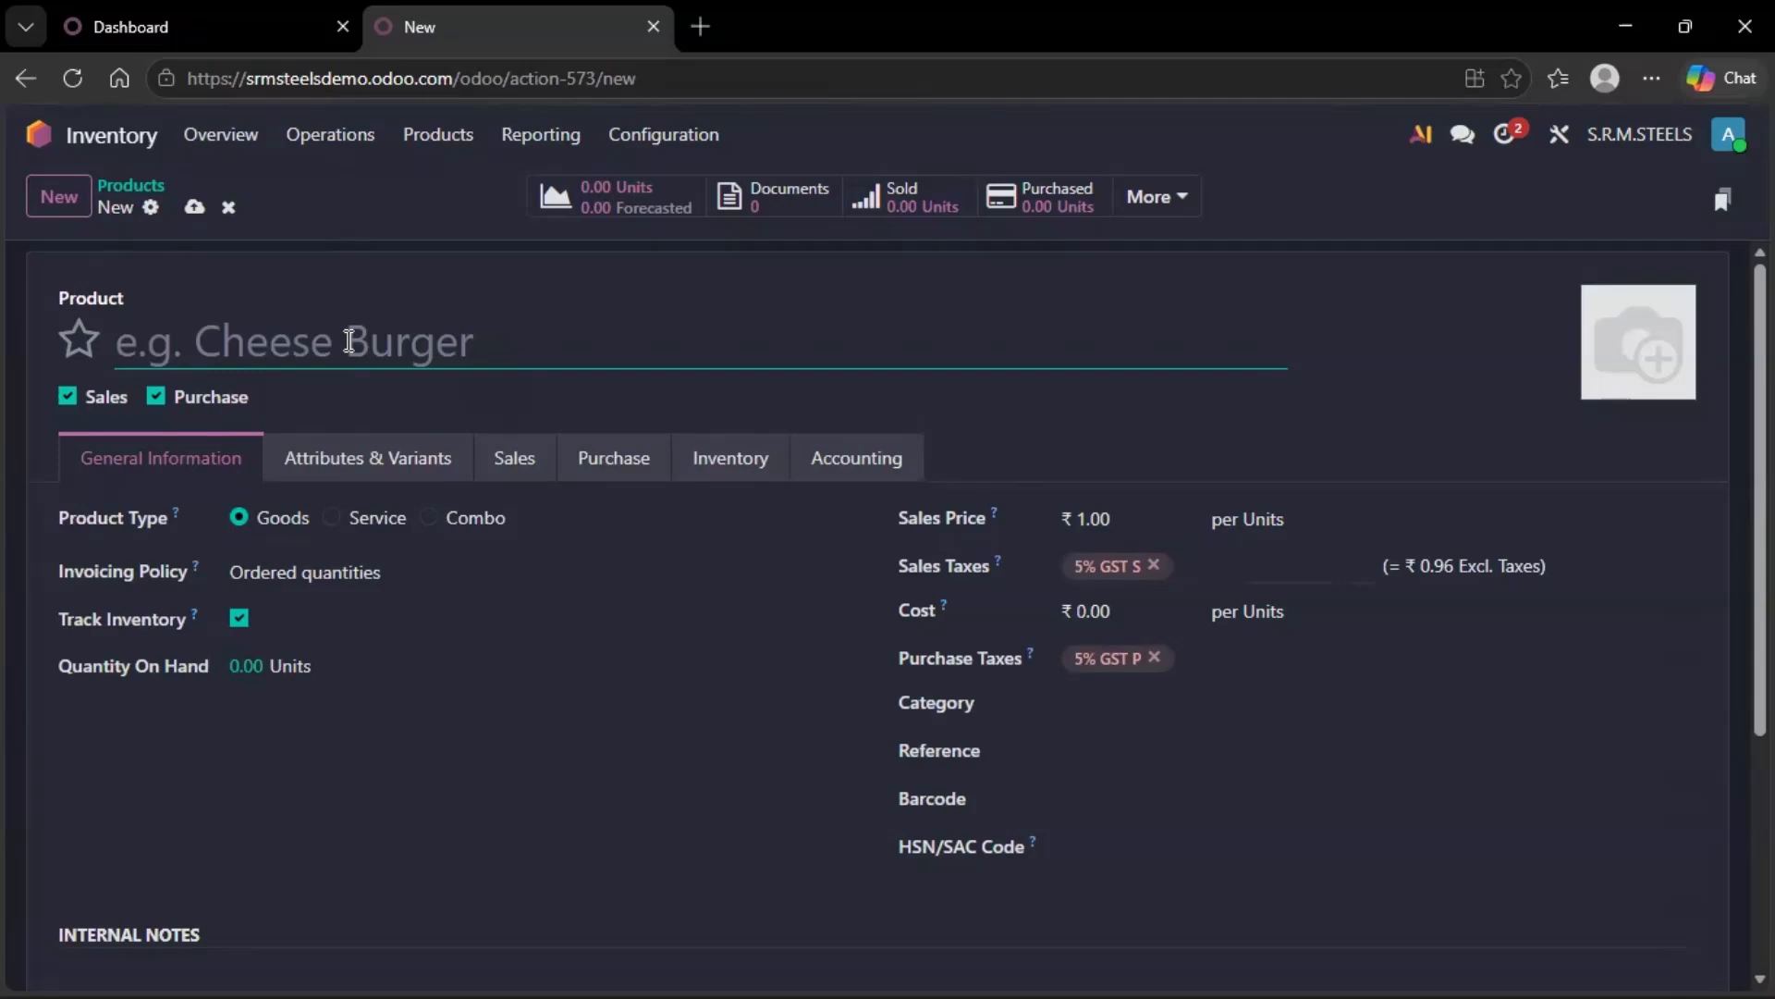
left_click(1181, 568)
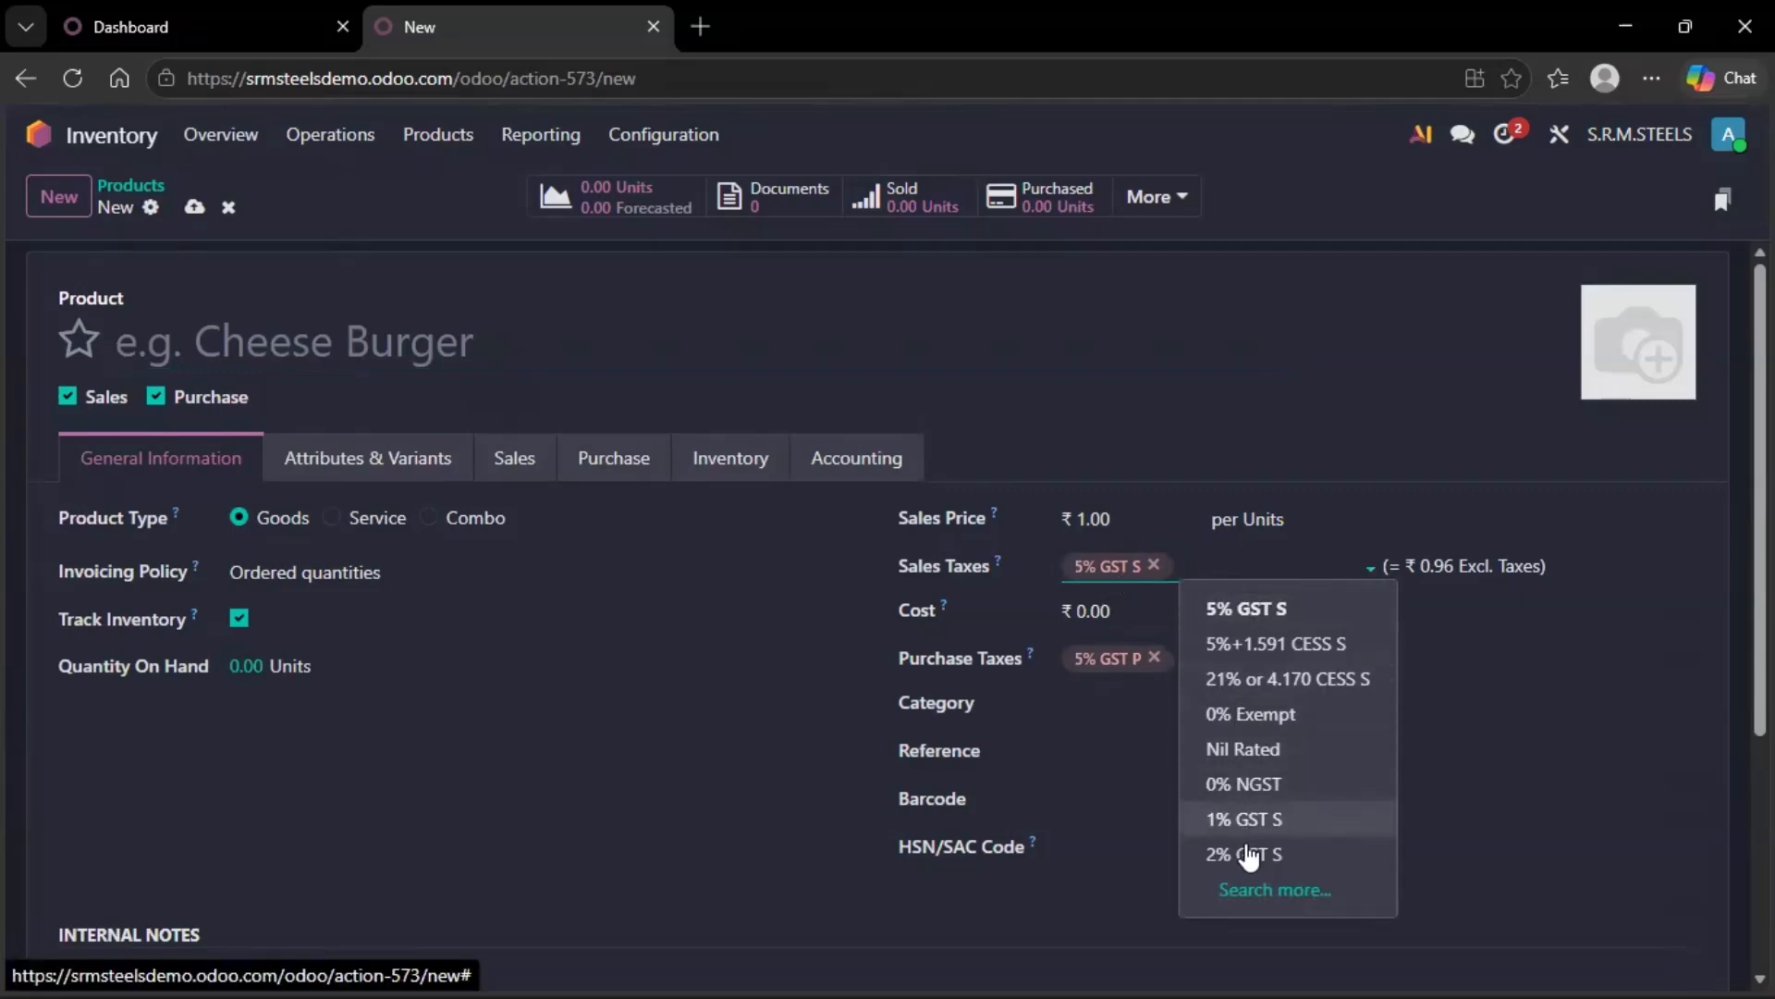
left_click(1265, 889)
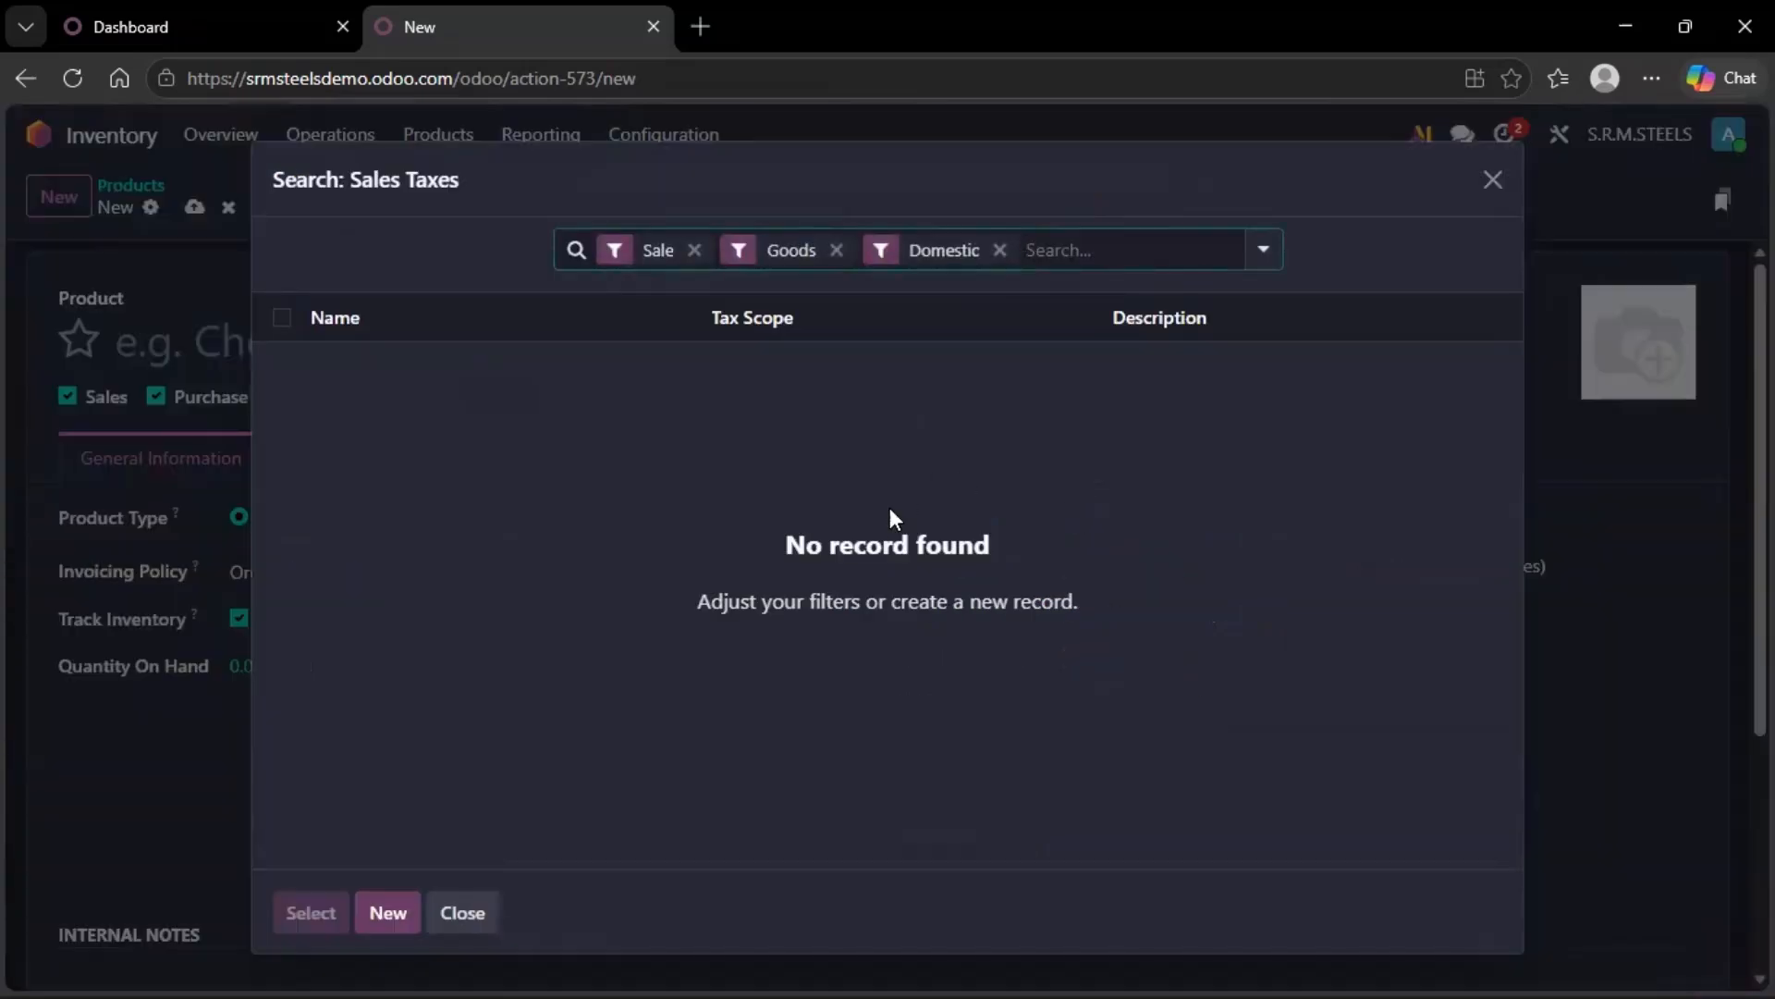
left_click(1000, 251)
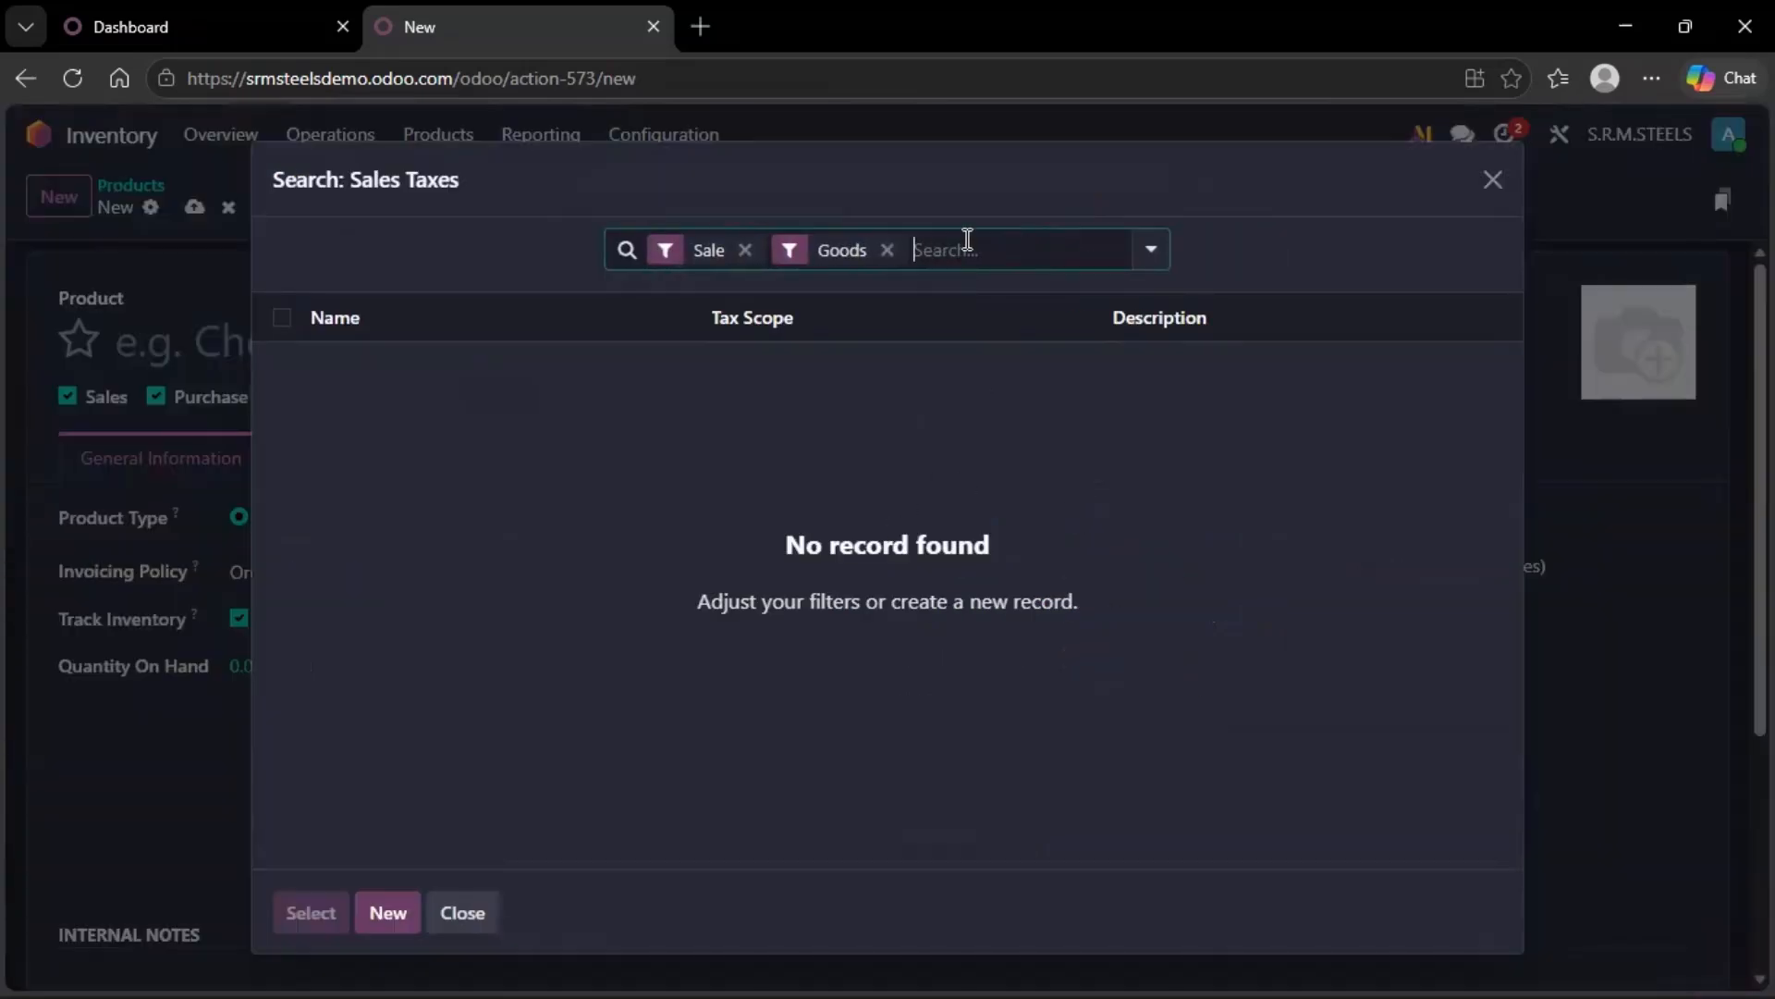
left_click(901, 249)
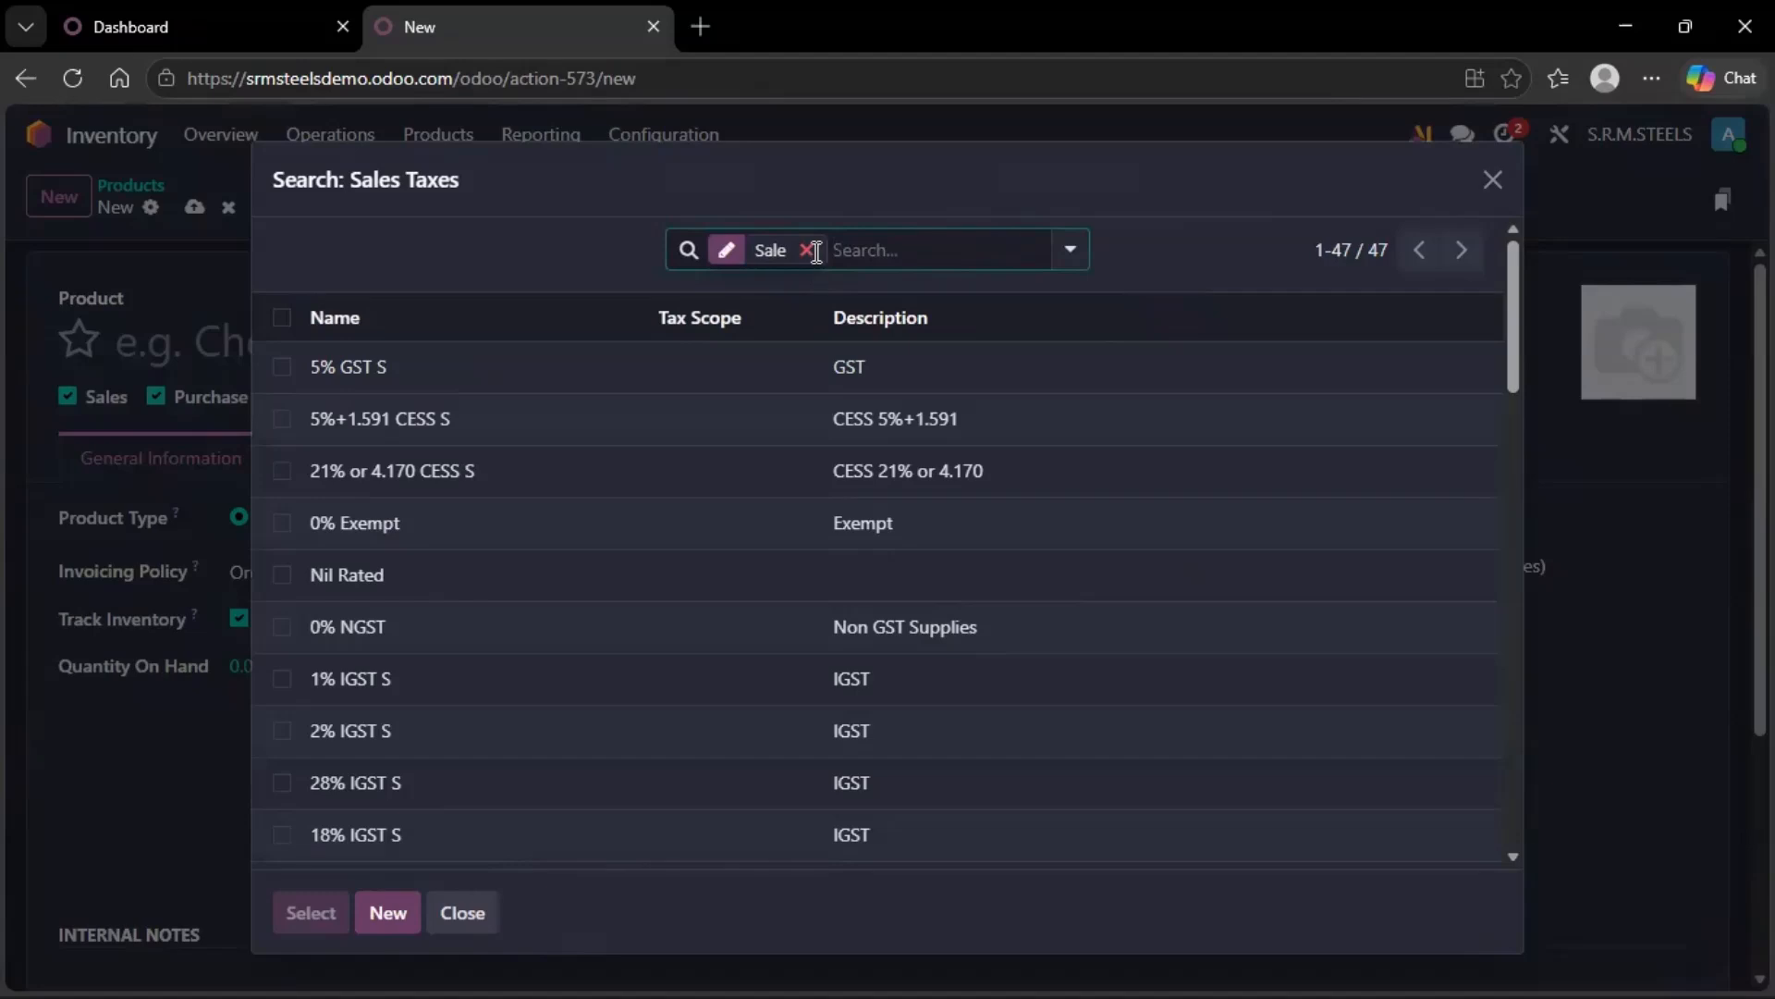
scroll(592, 615, "down", 10)
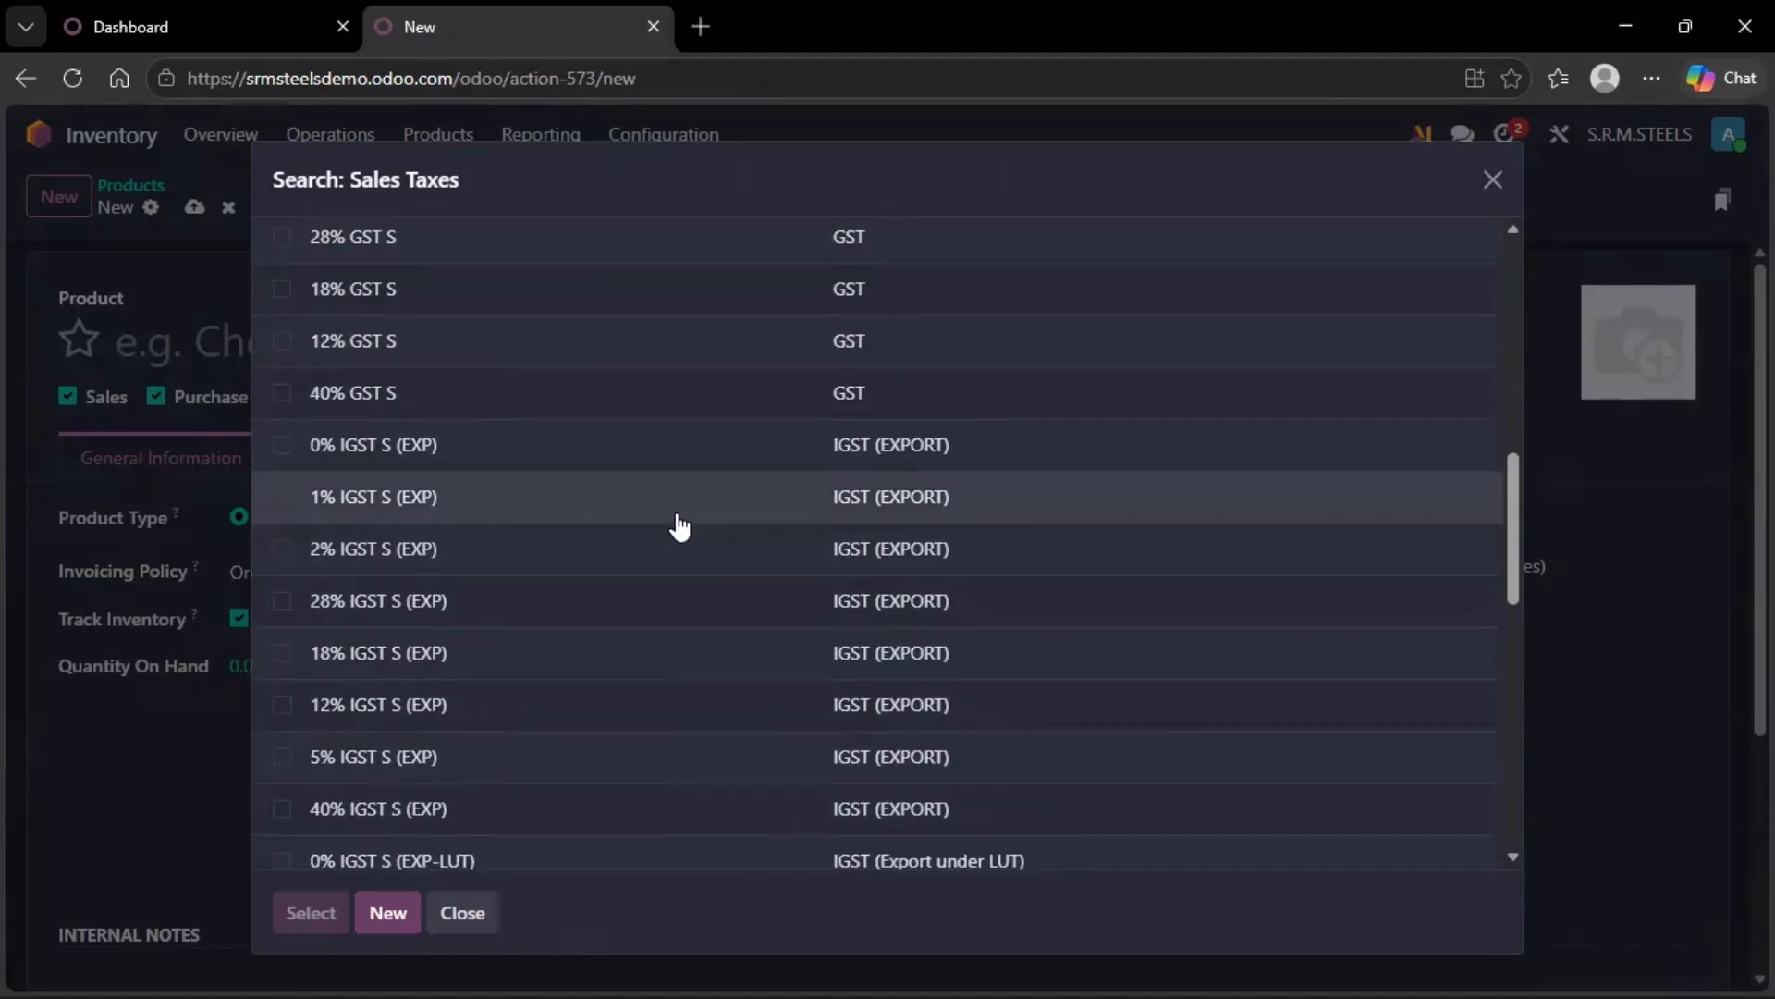
scroll(719, 389, "up", 10)
type("18")
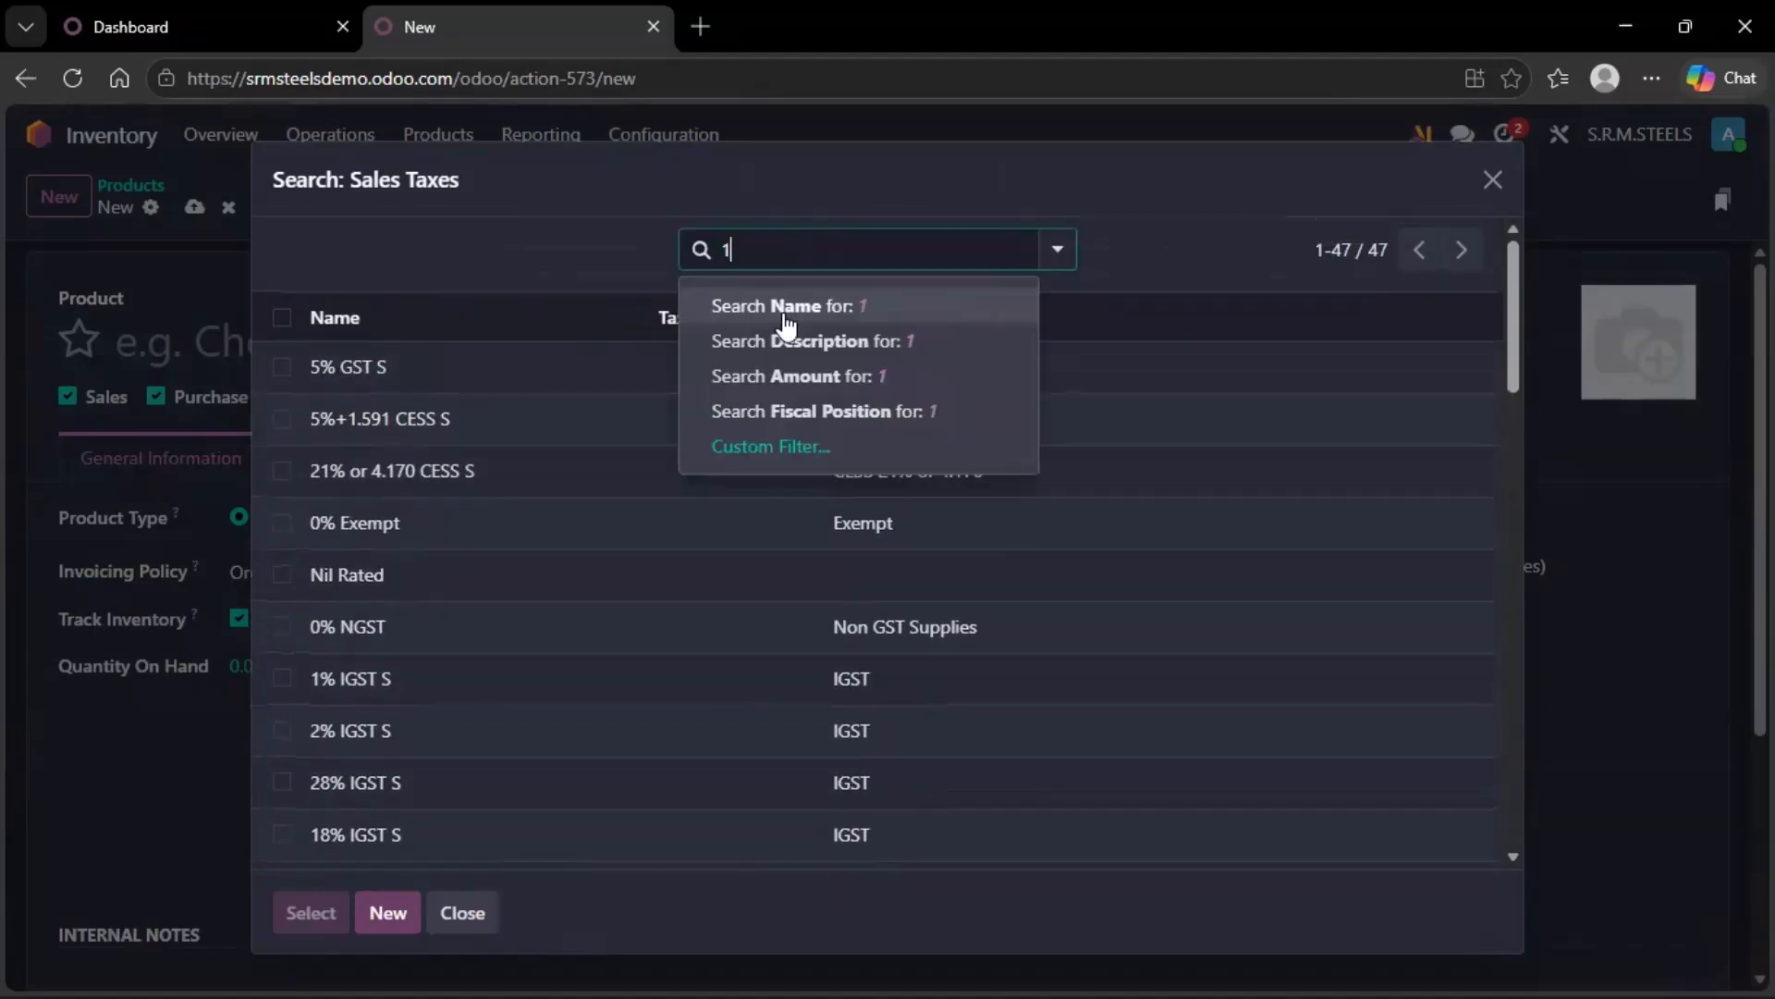
left_click(812, 317)
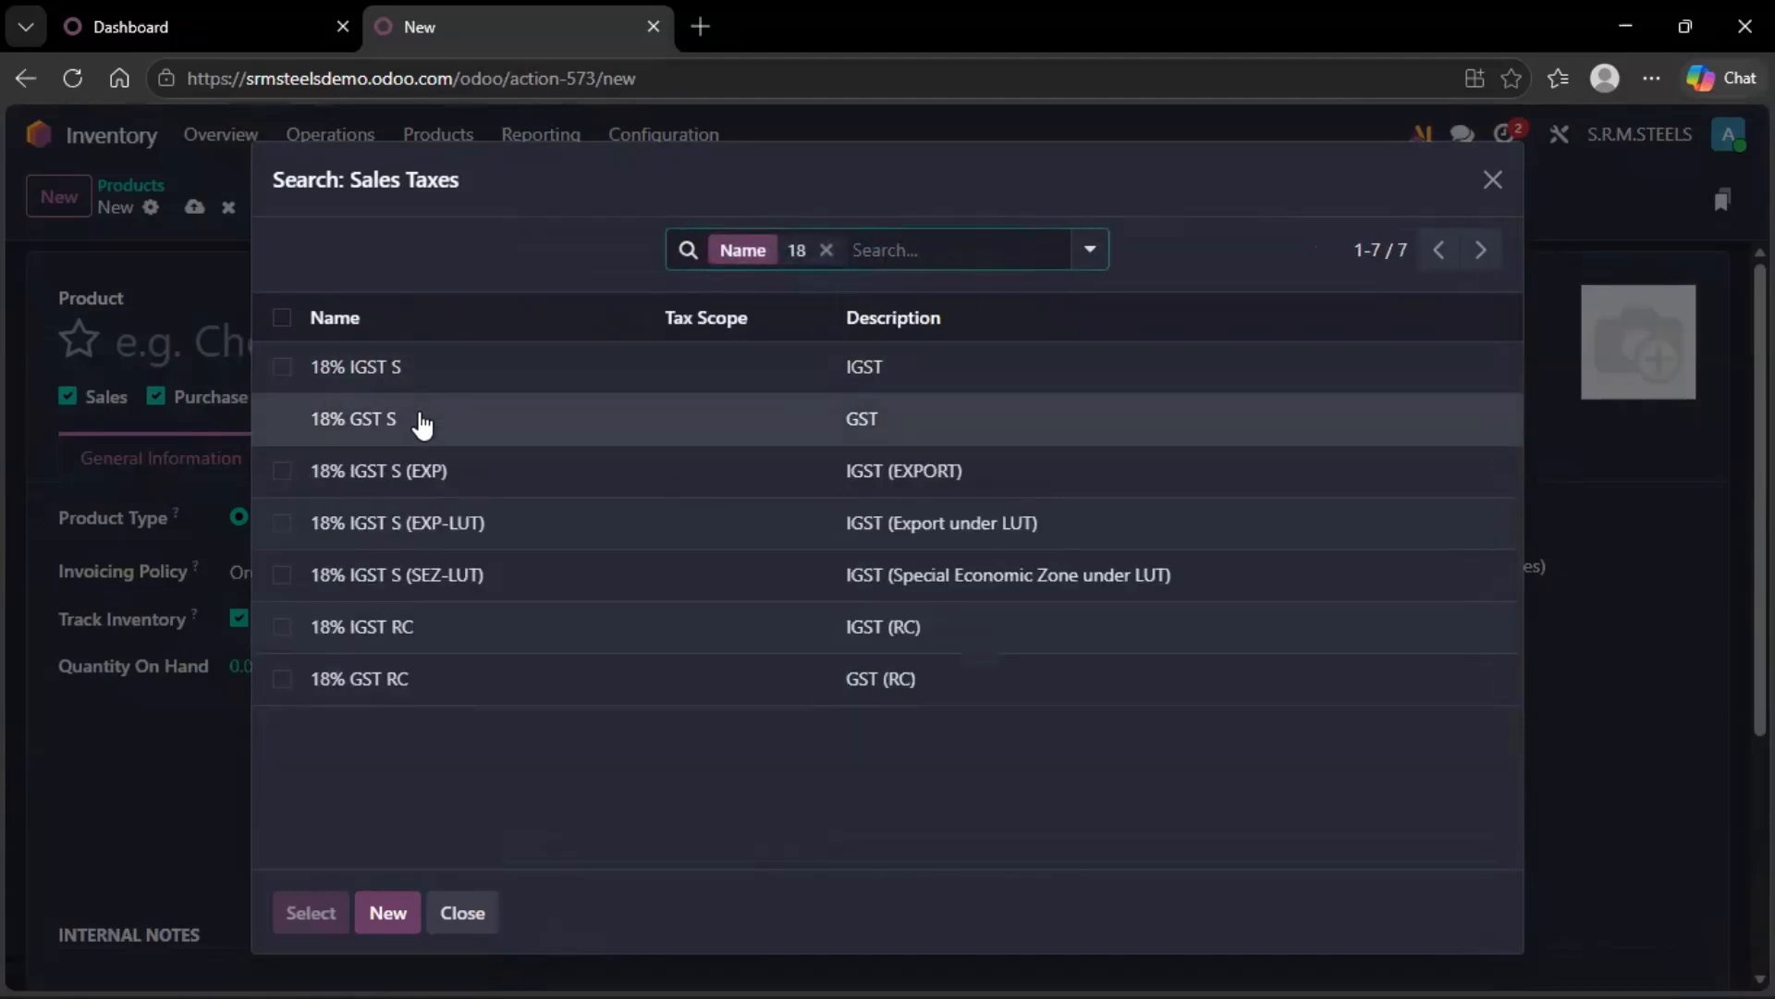
left_click(419, 416)
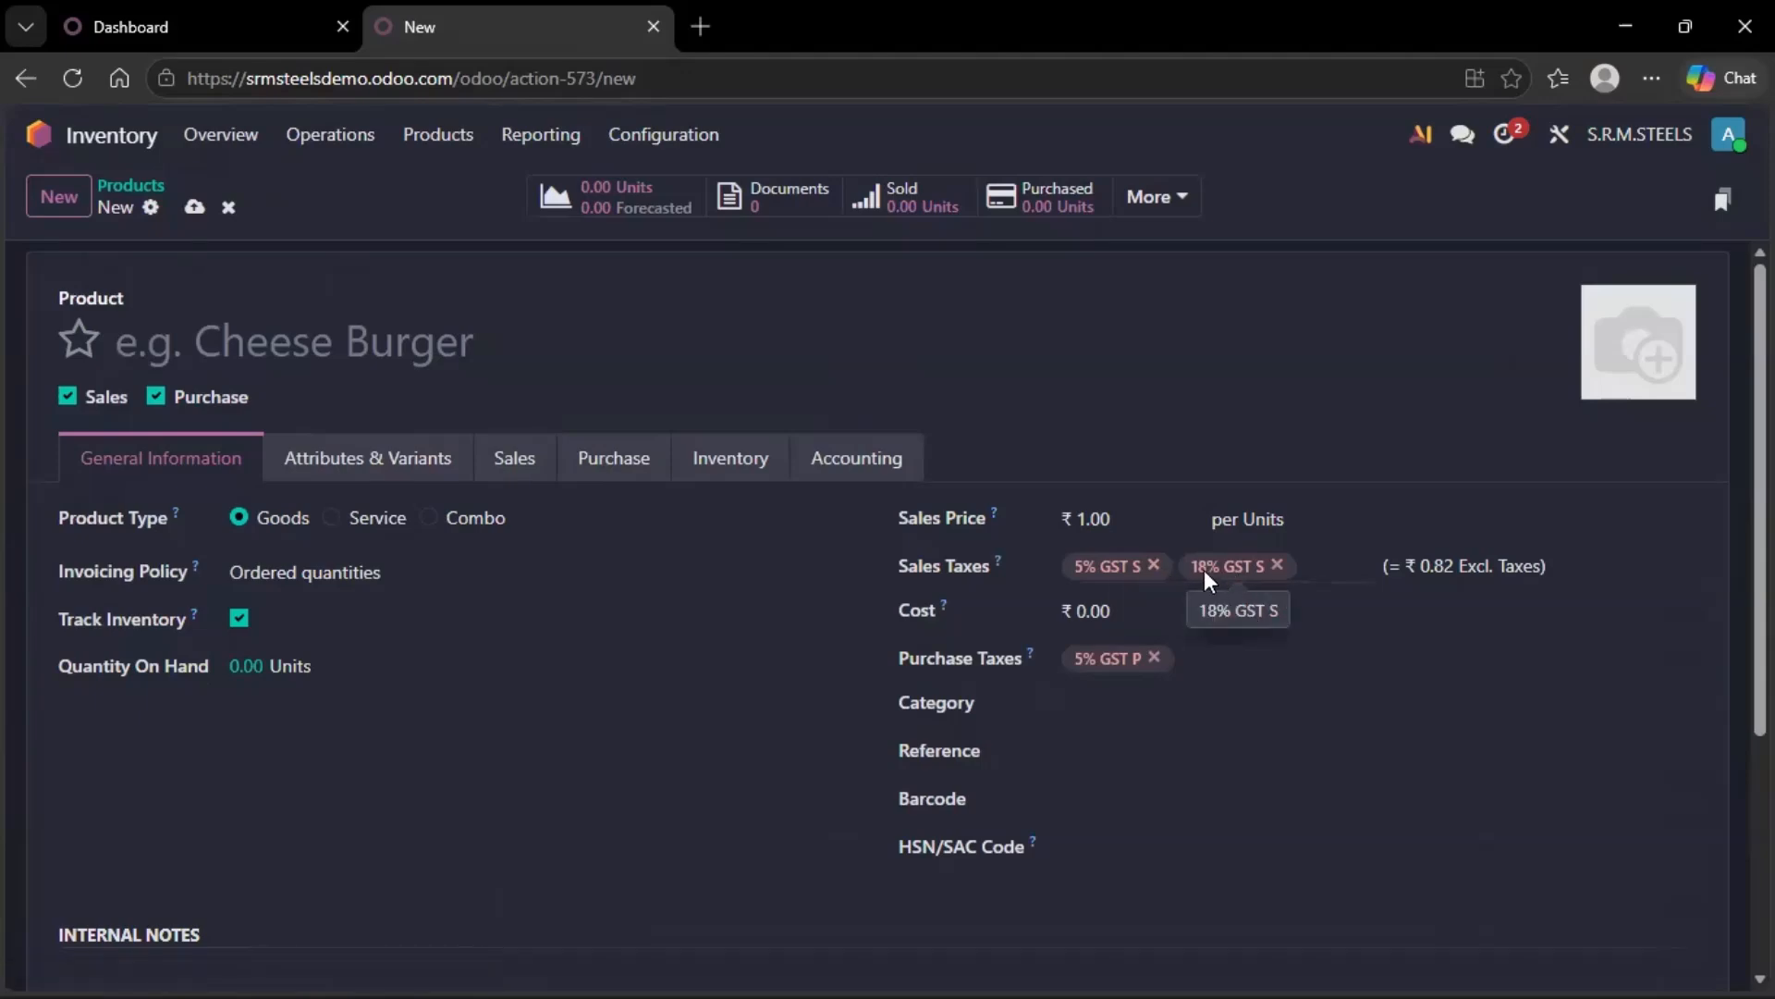
left_click(231, 209)
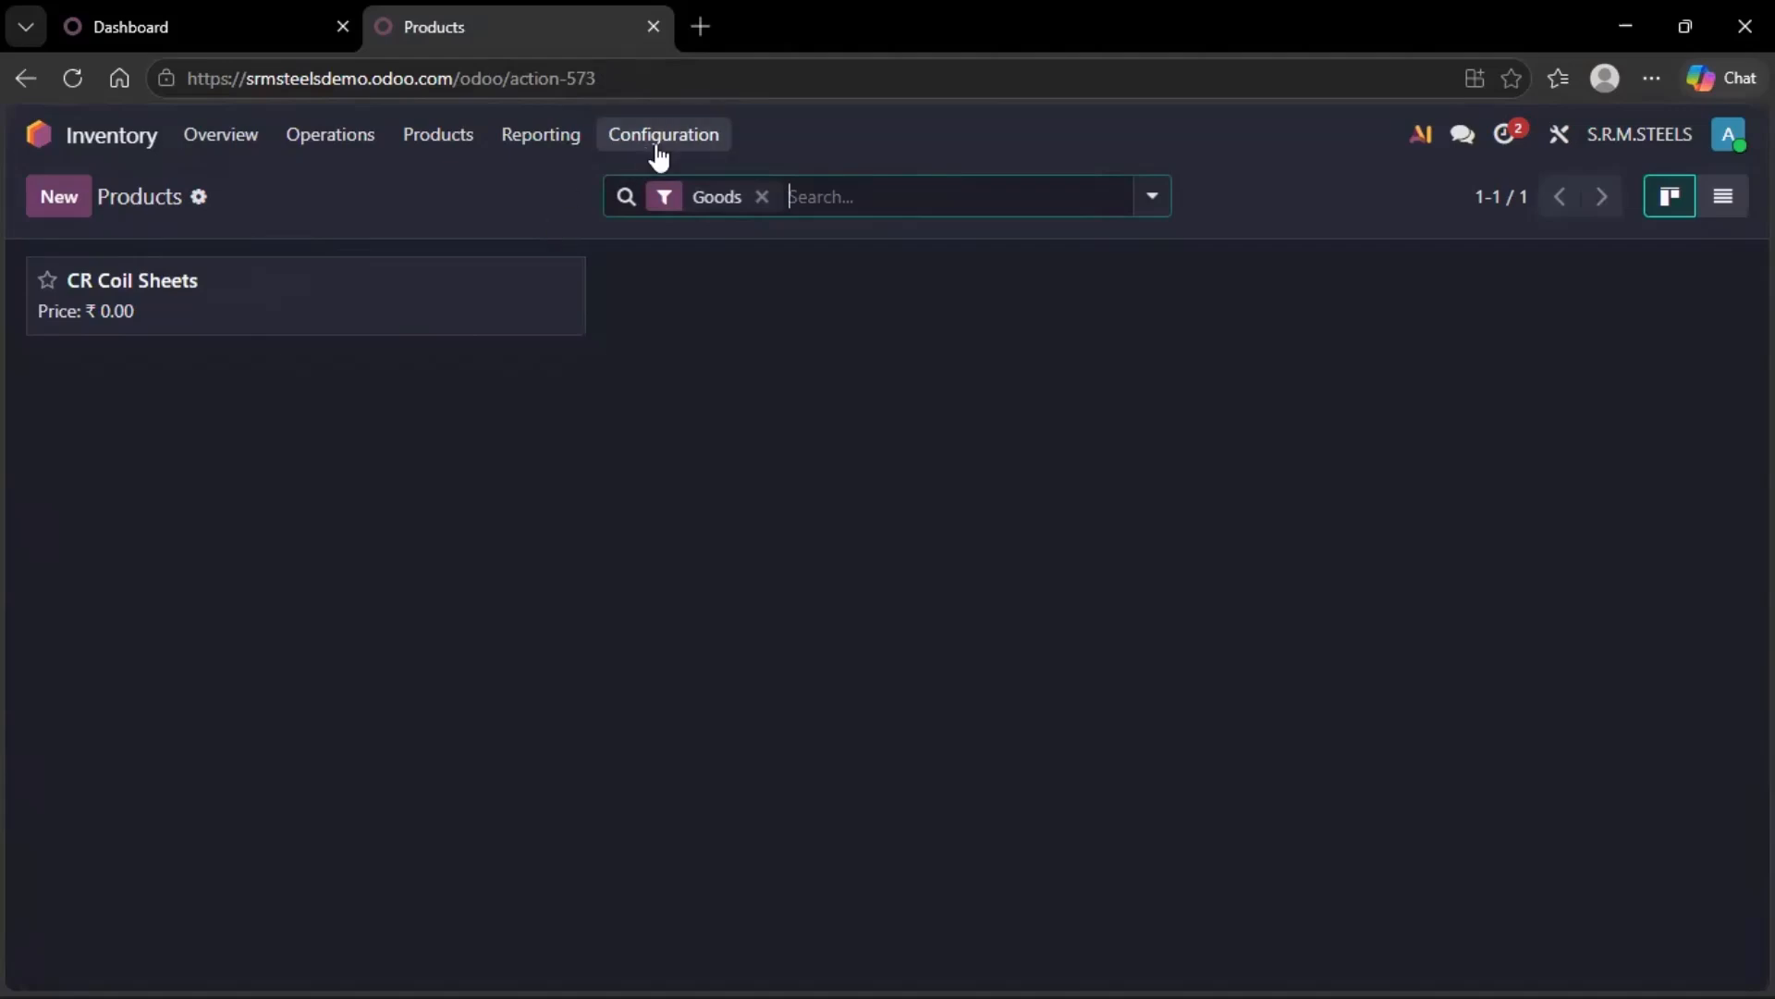
Set the default sales tax in Accounting settings to 18% GST S.
left_click(38, 134)
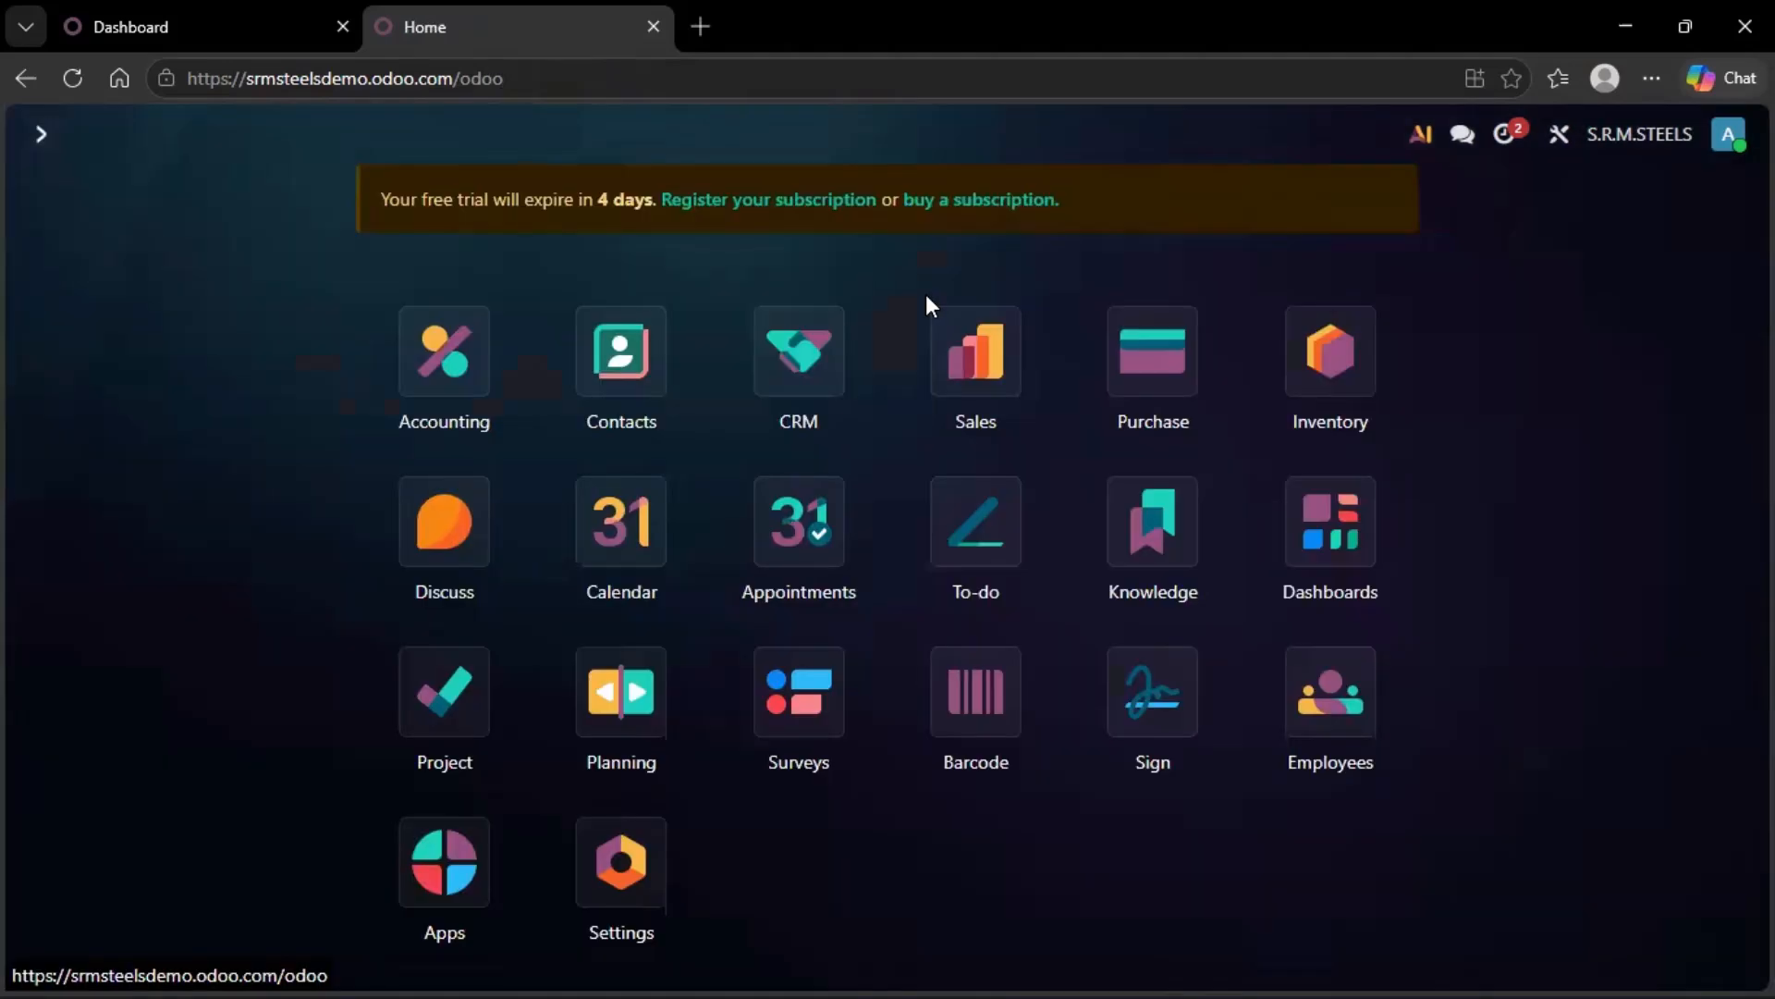
left_click(431, 353)
left_click(886, 137)
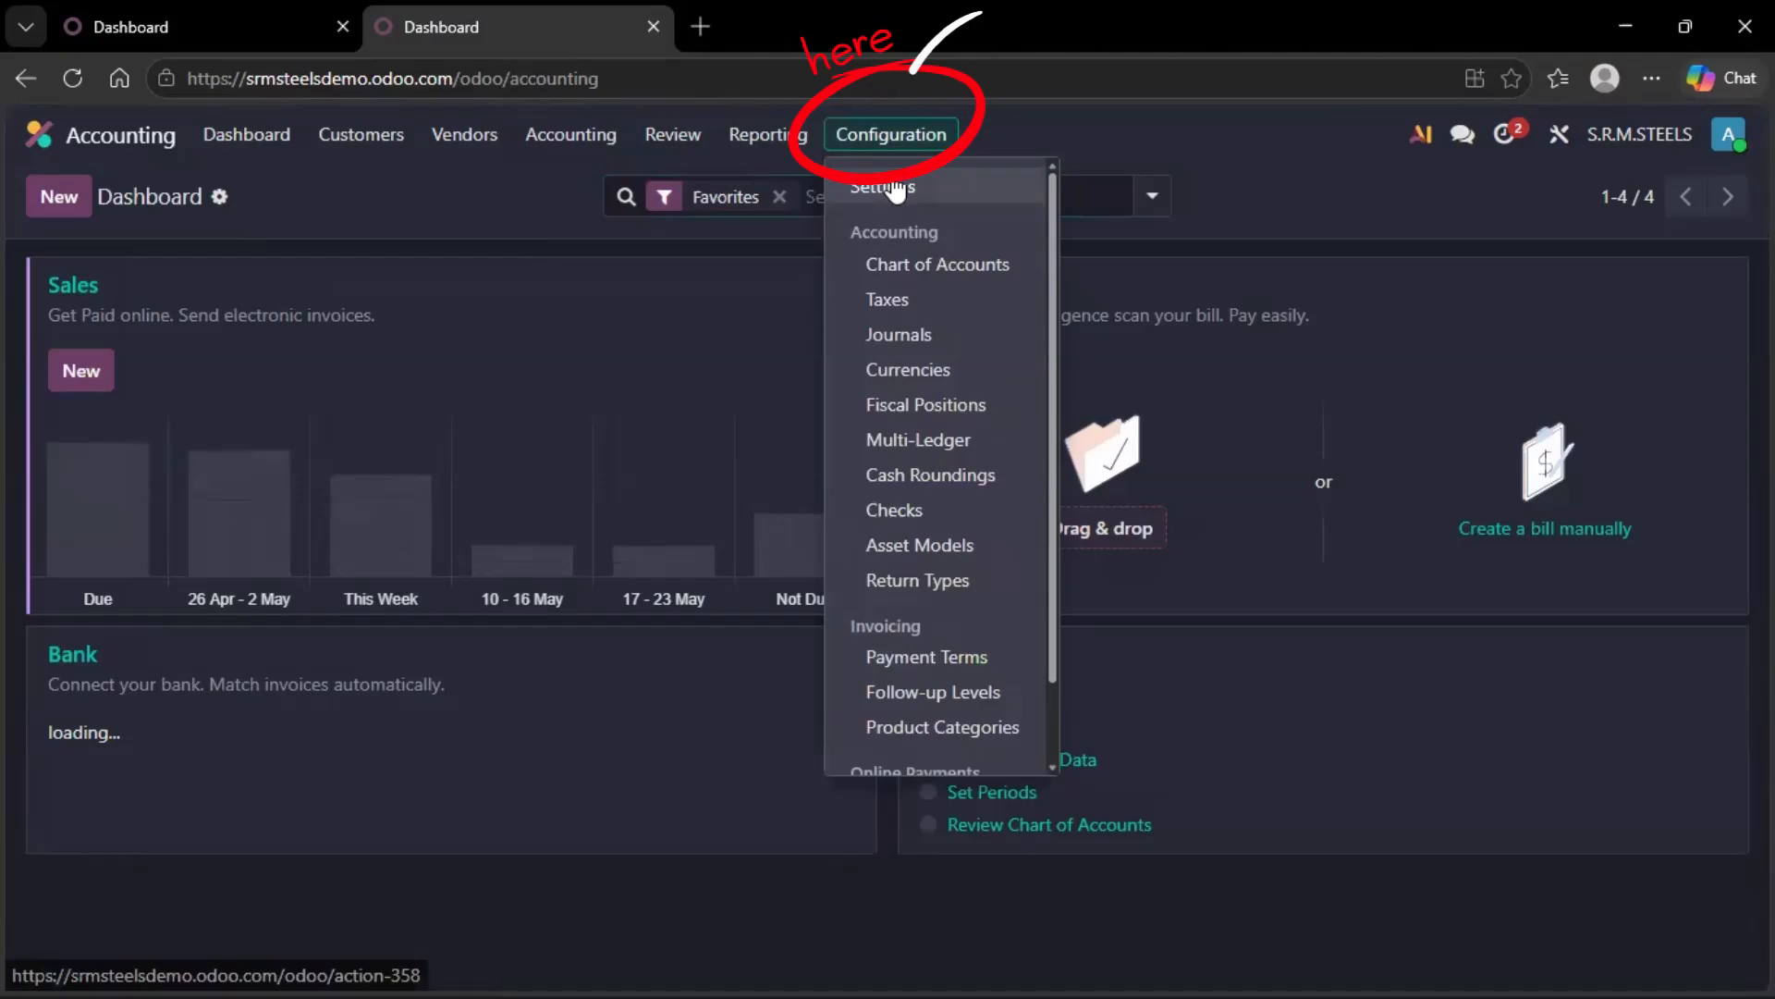
left_click(890, 180)
scroll(740, 518, "down", 1)
scroll(740, 517, "down", 12)
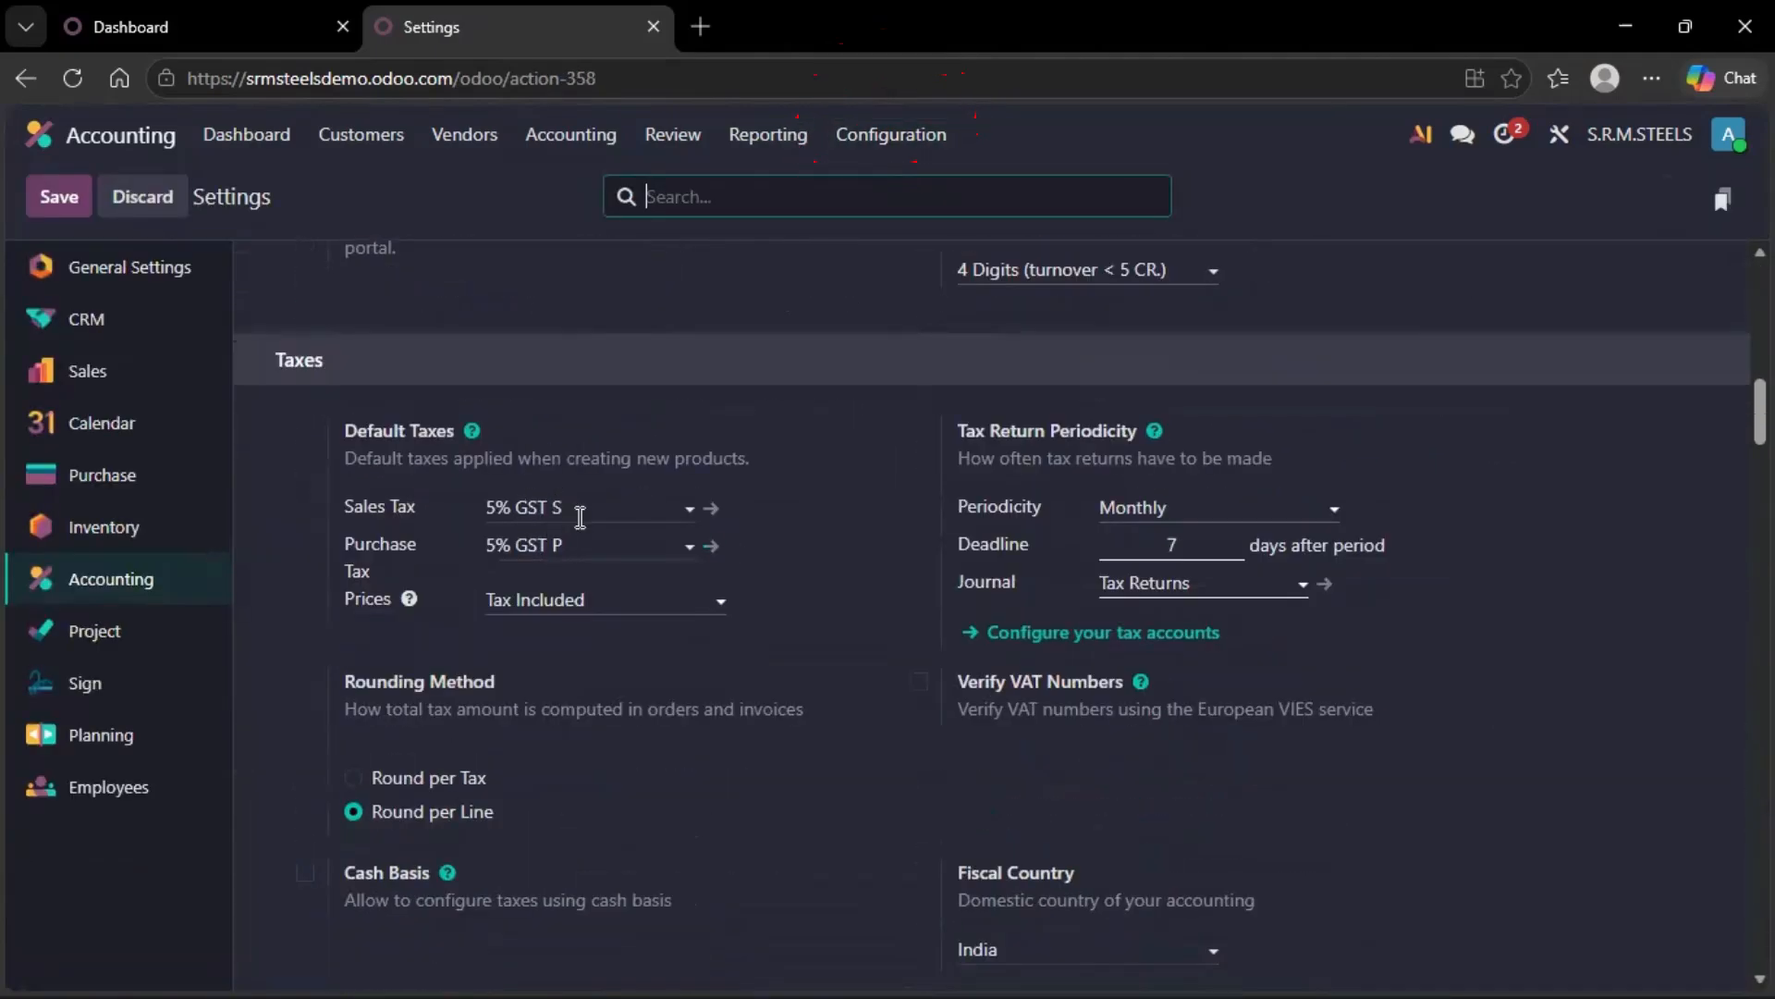
left_click(591, 499)
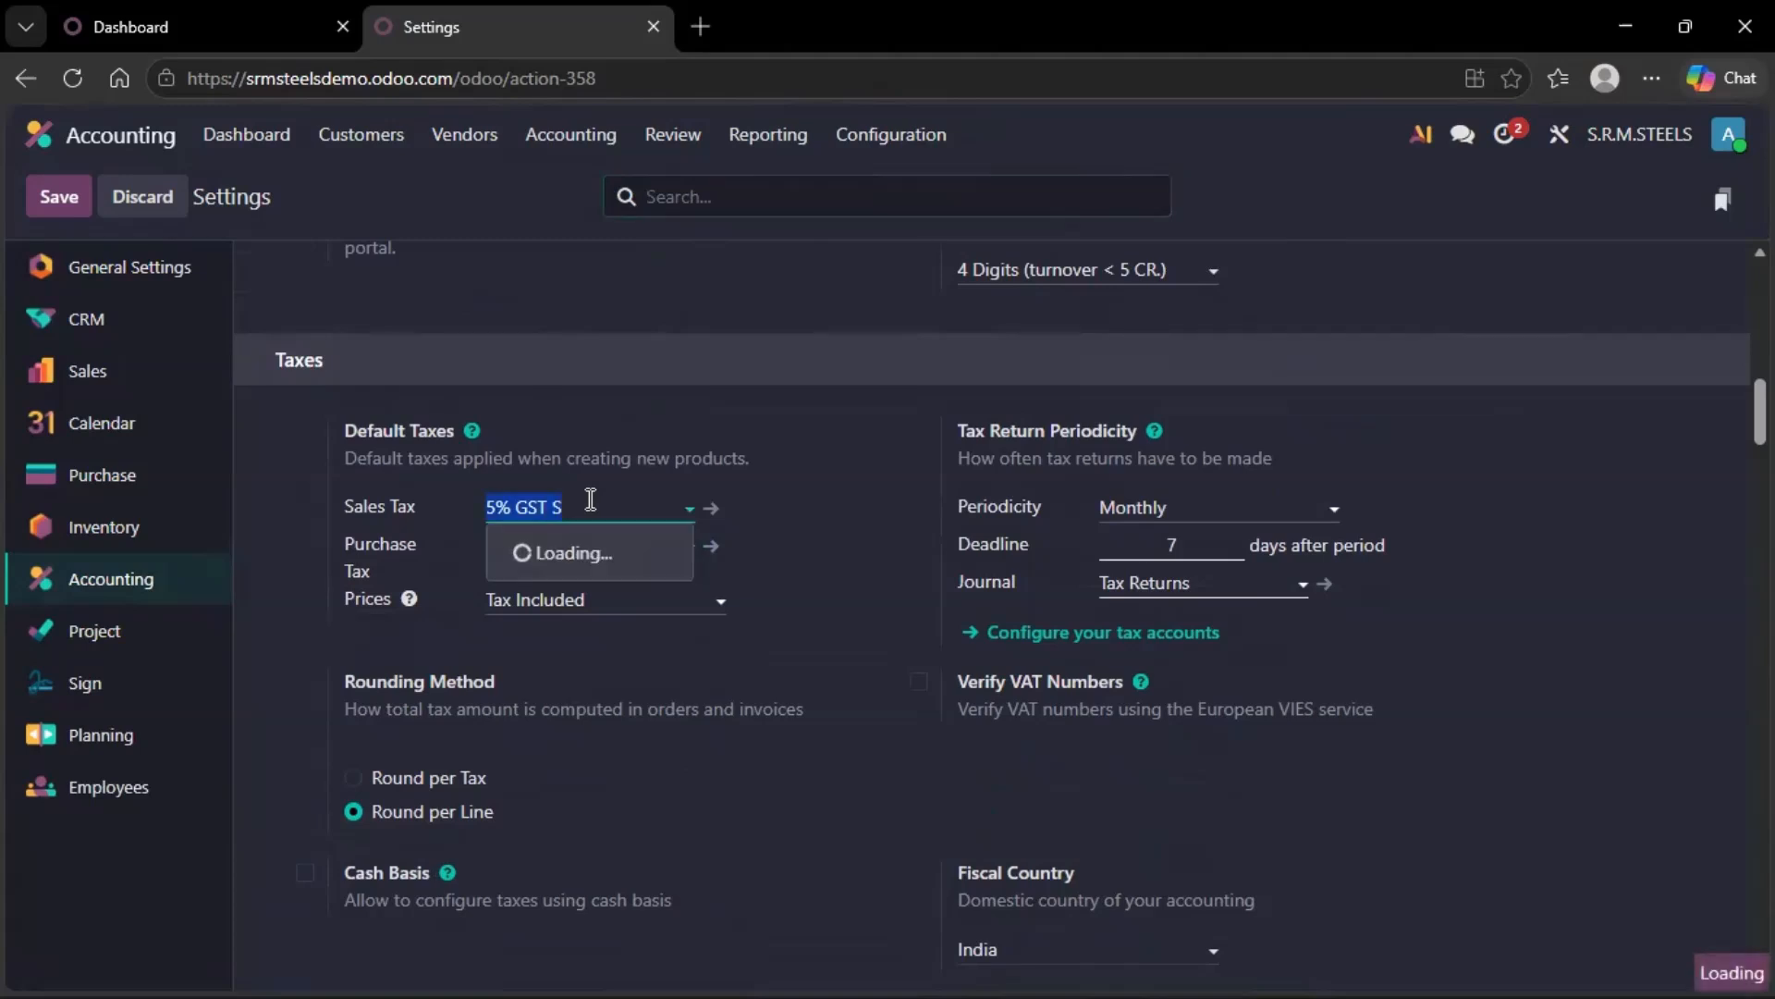
type("1")
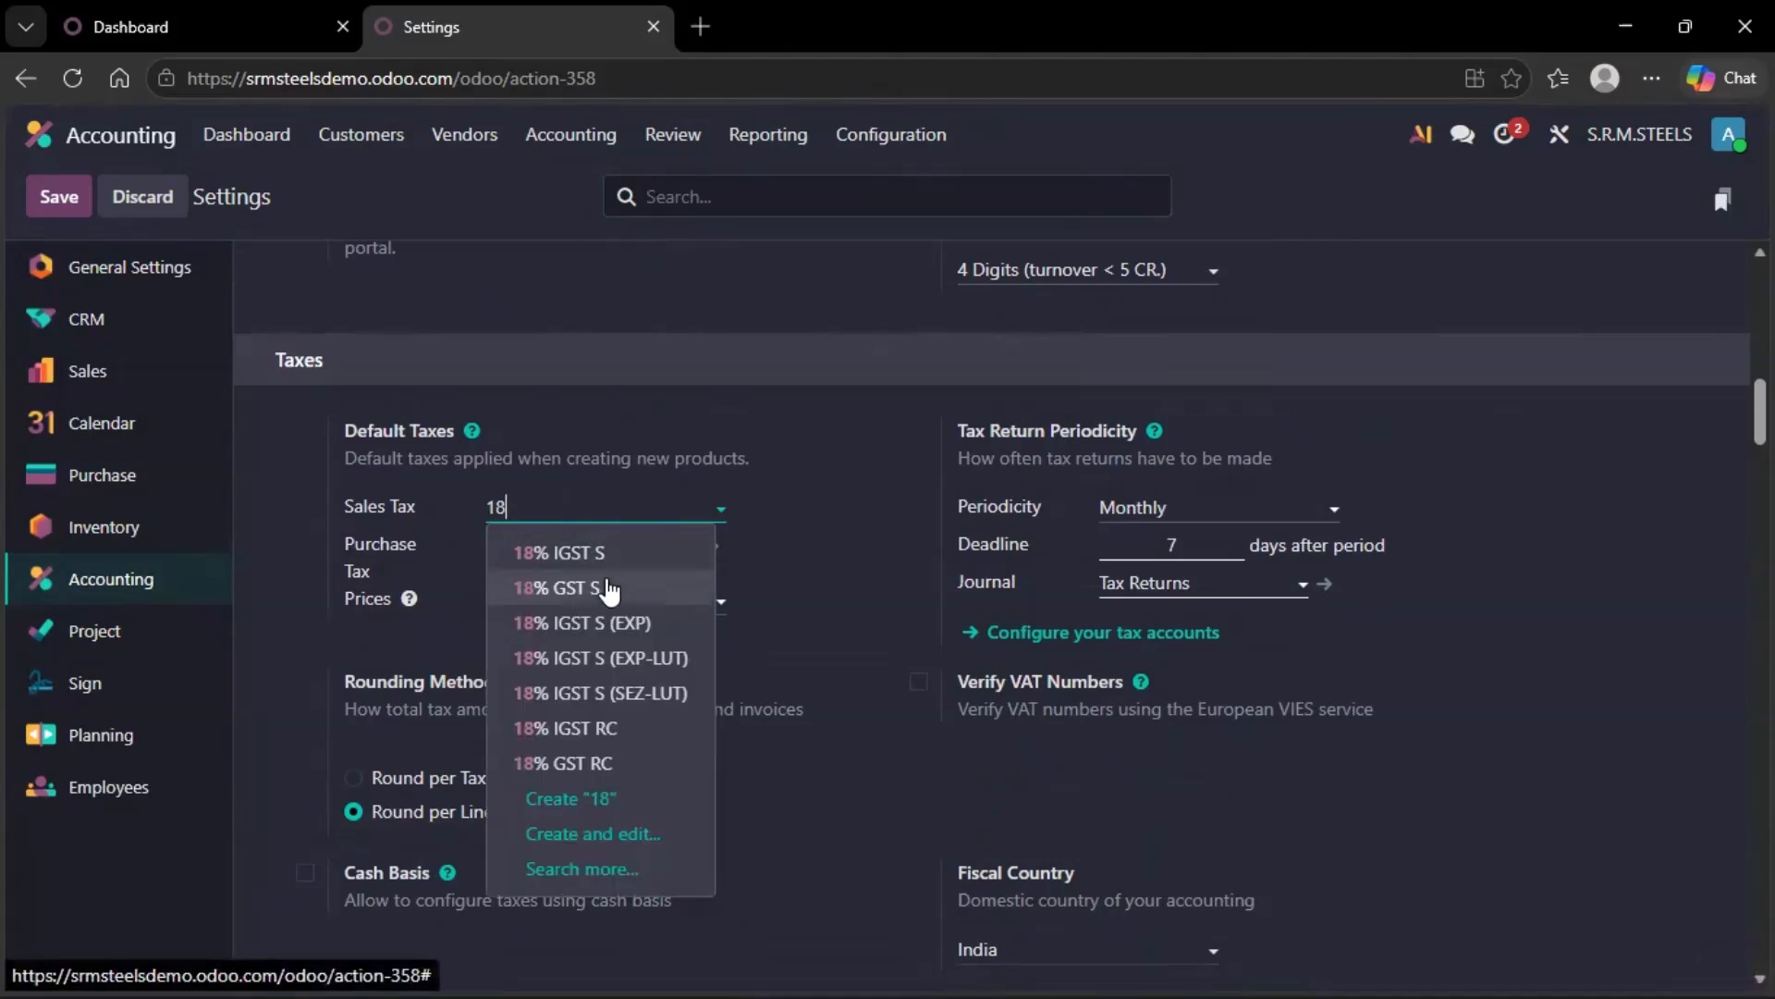
type("8")
left_click(607, 588)
Set the default purchase tax to 18% GST P and save the settings.
left_click(580, 544)
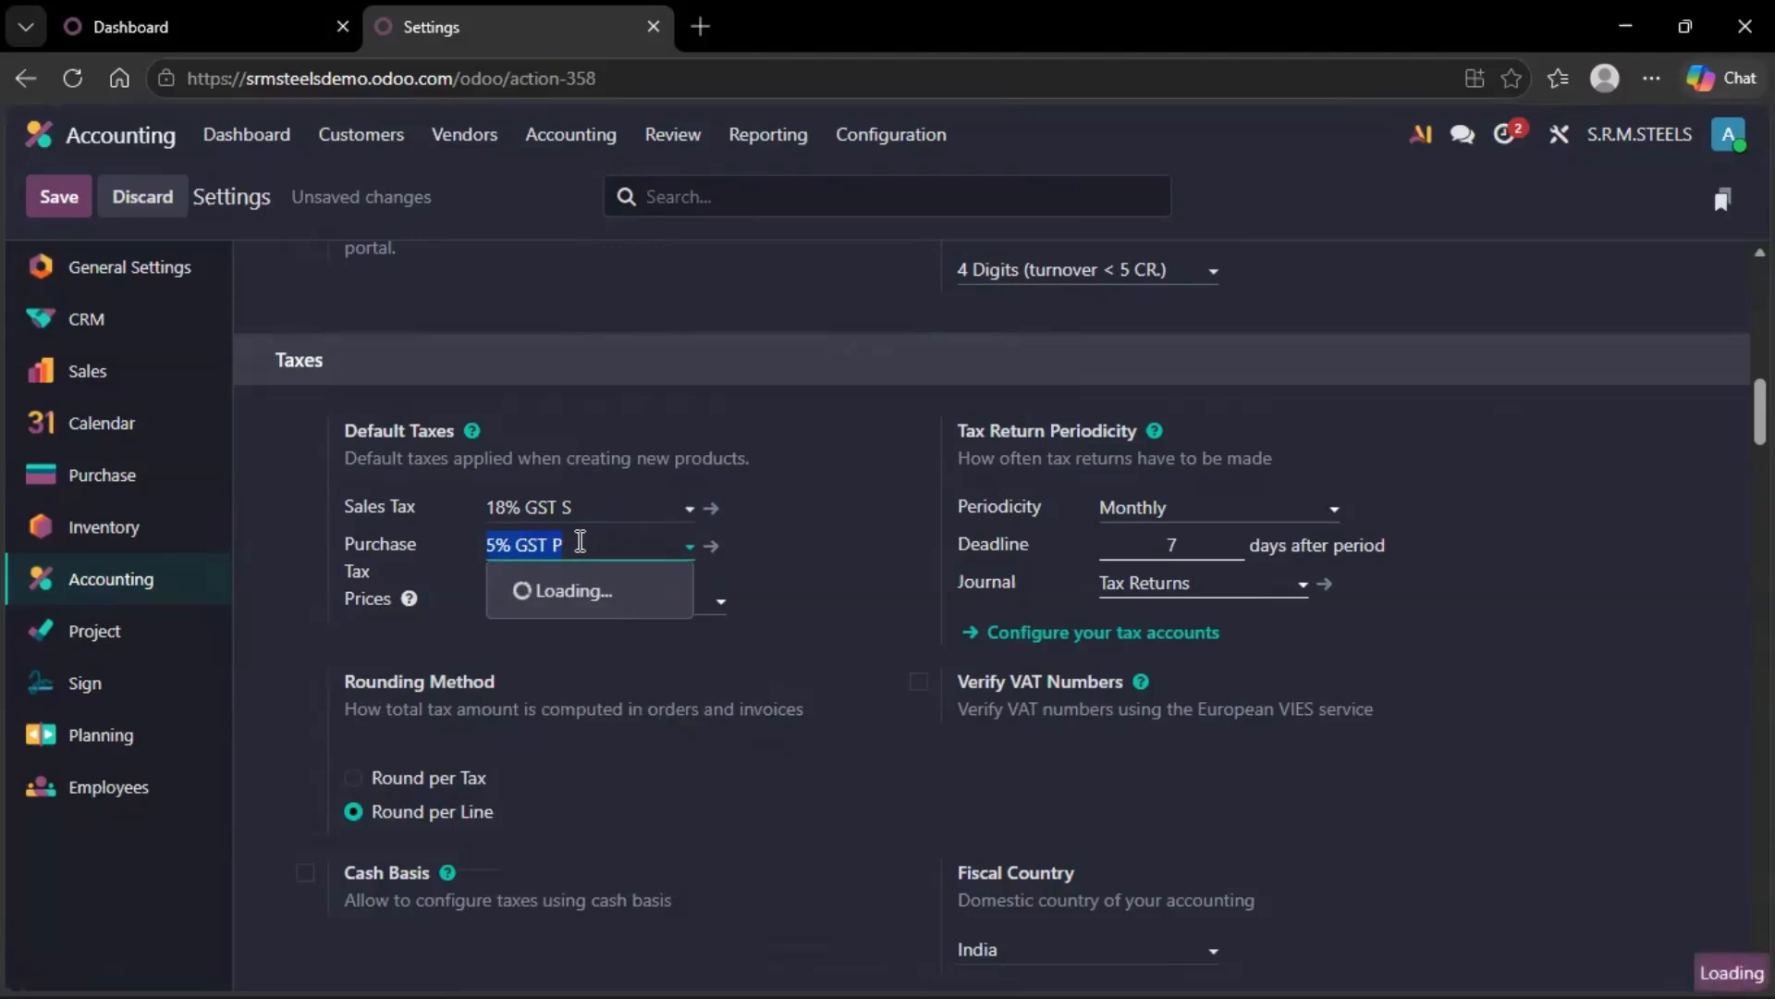
type("1")
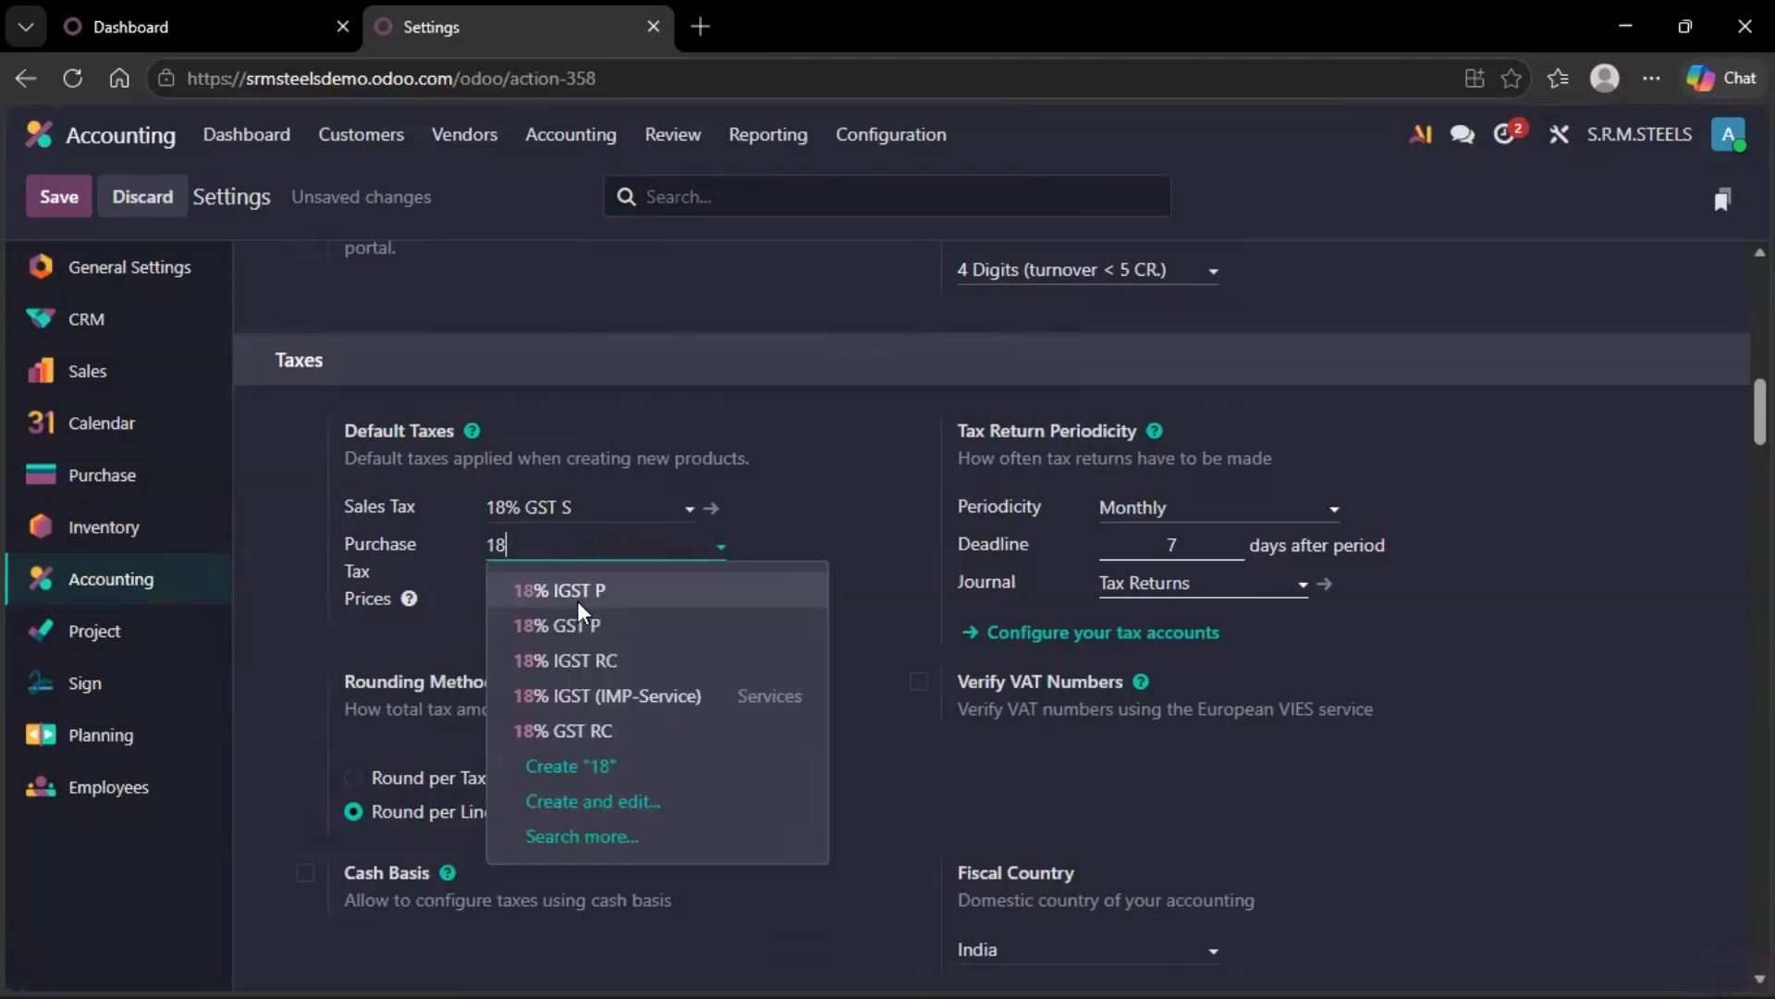
type("8")
left_click(624, 619)
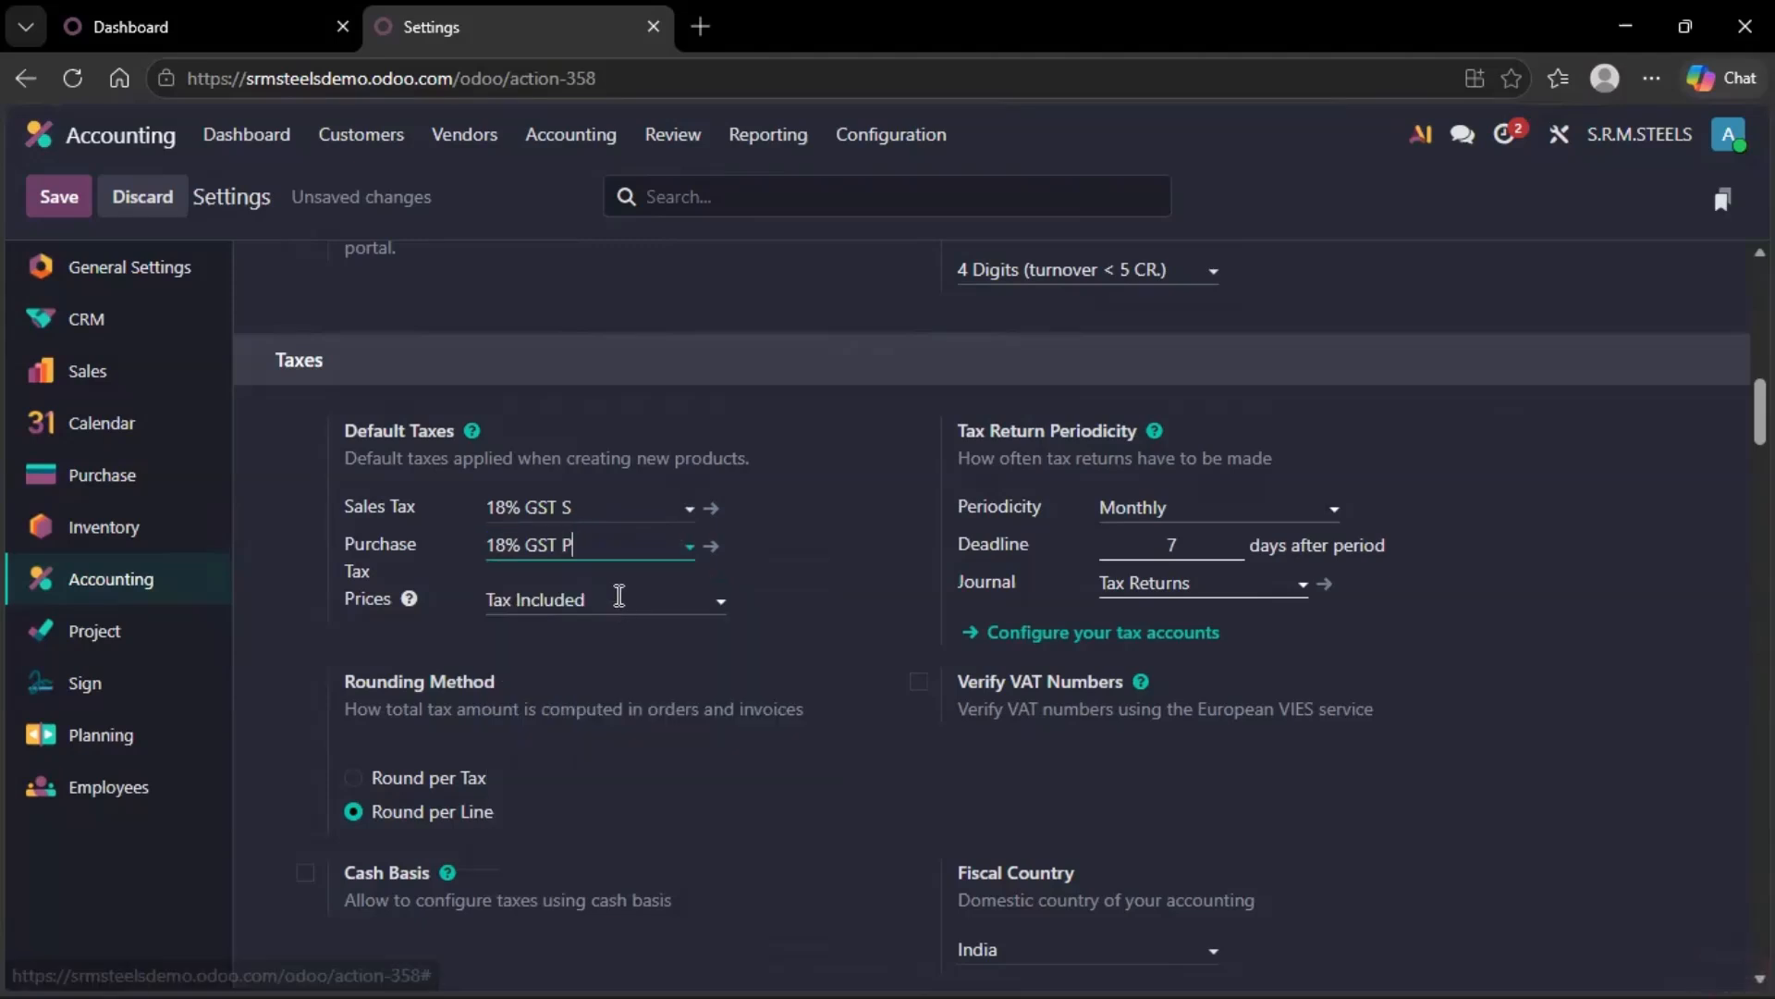
left_click(63, 202)
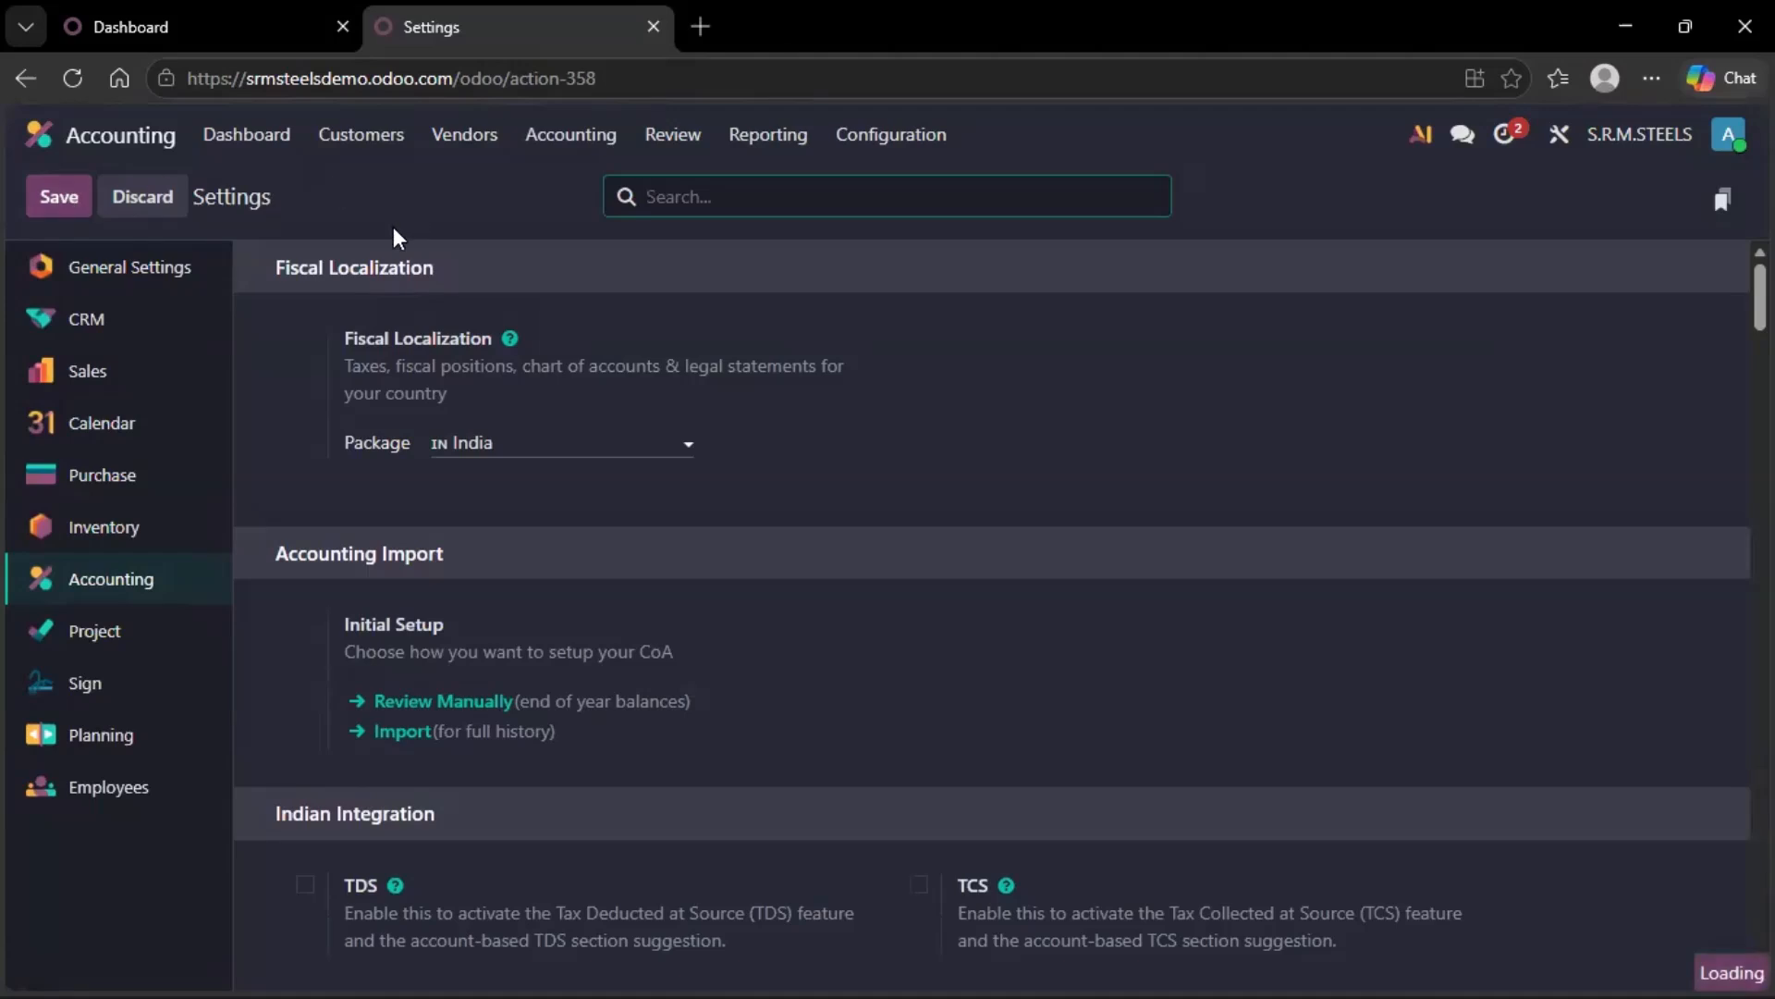
Create a new Inventory product named MS STEEL.
left_click(40, 139)
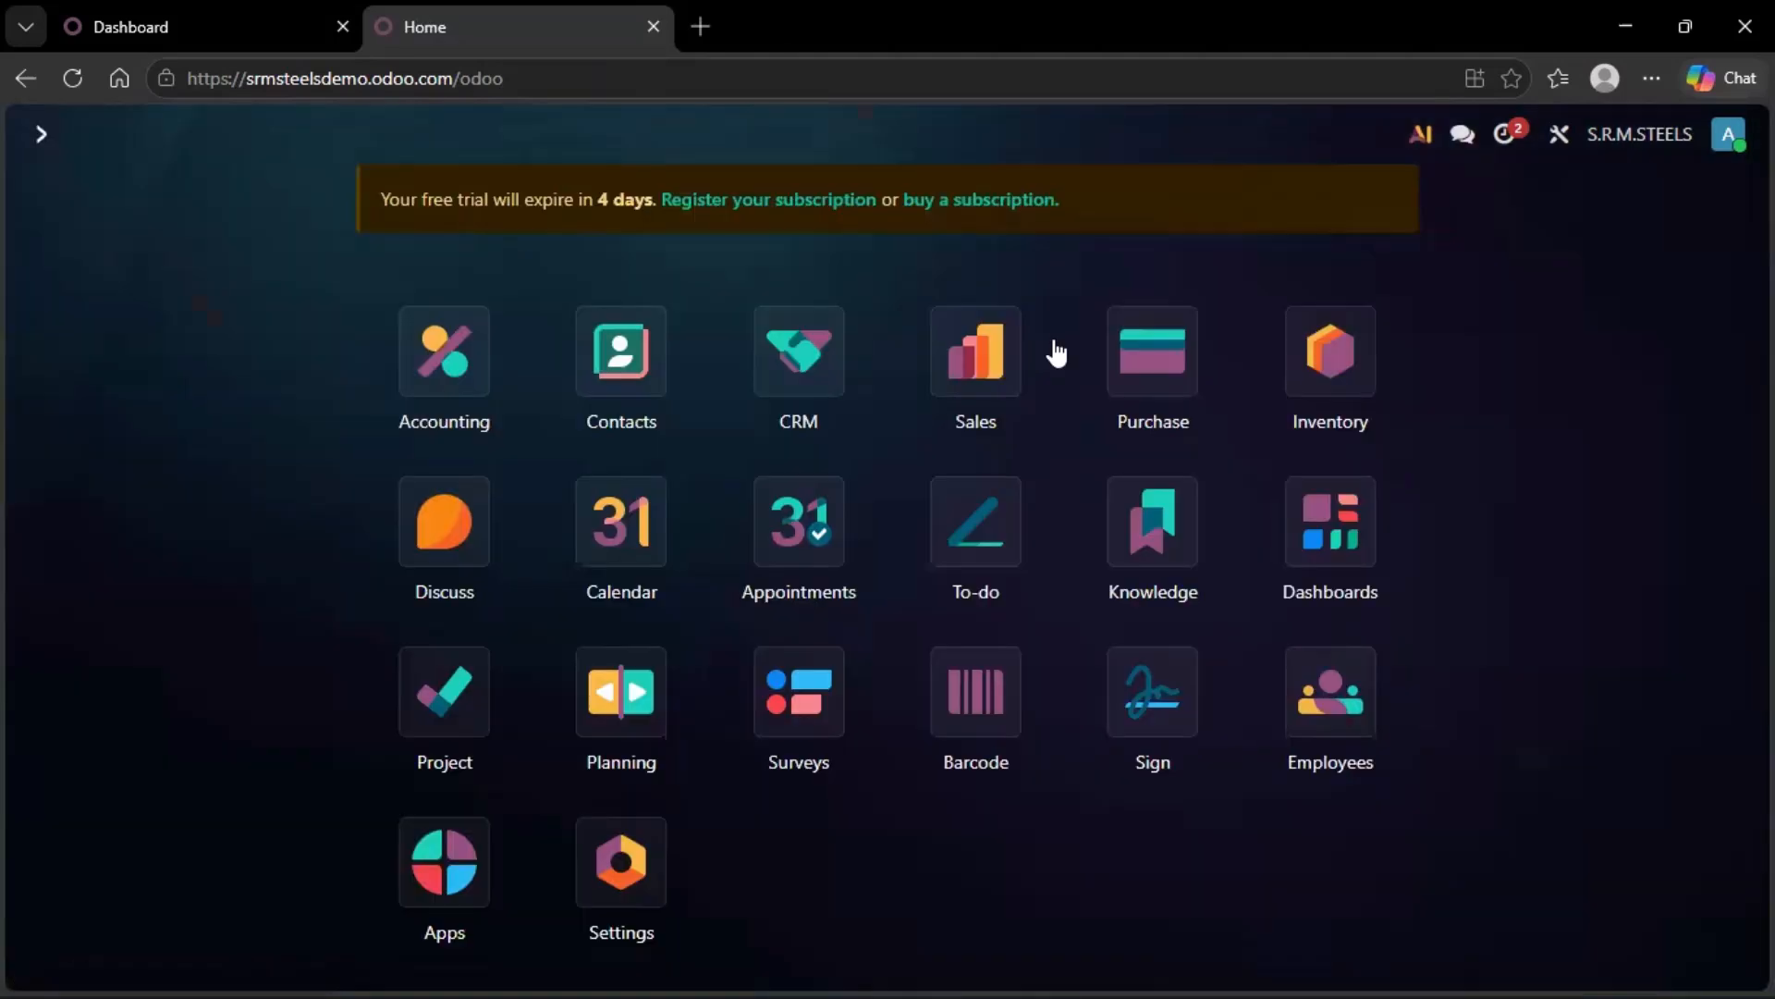
left_click(1304, 360)
left_click(436, 138)
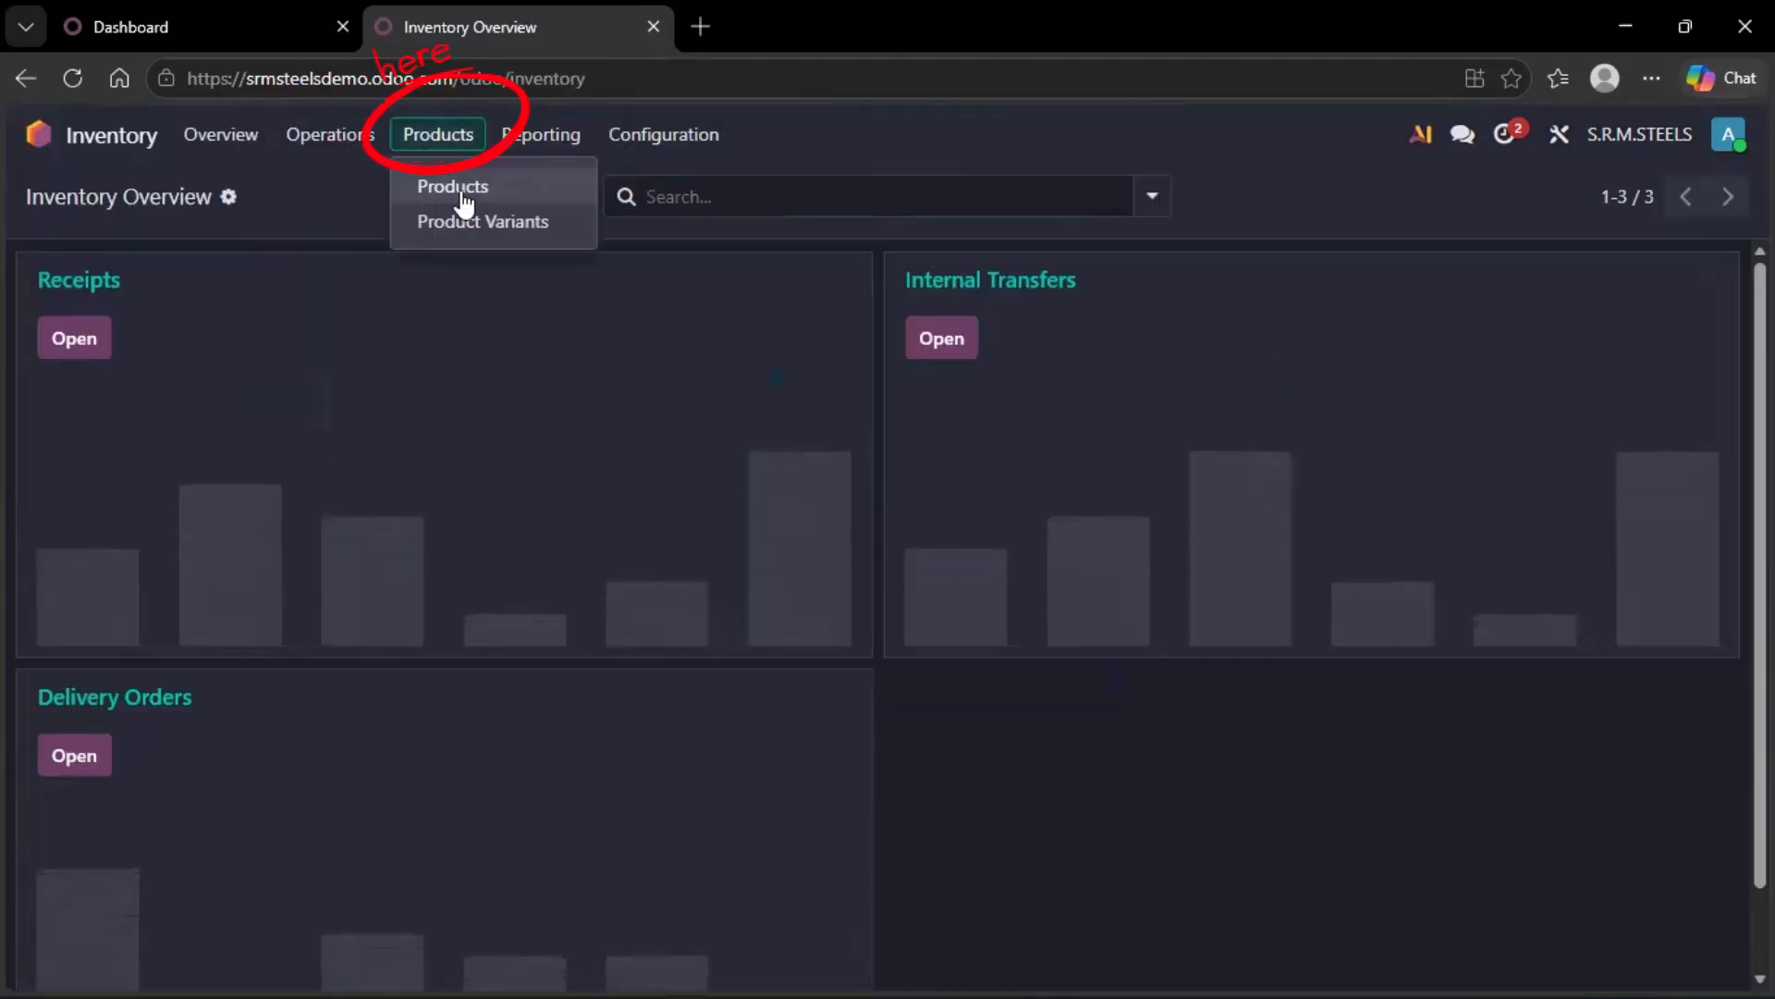
left_click(460, 187)
left_click(49, 199)
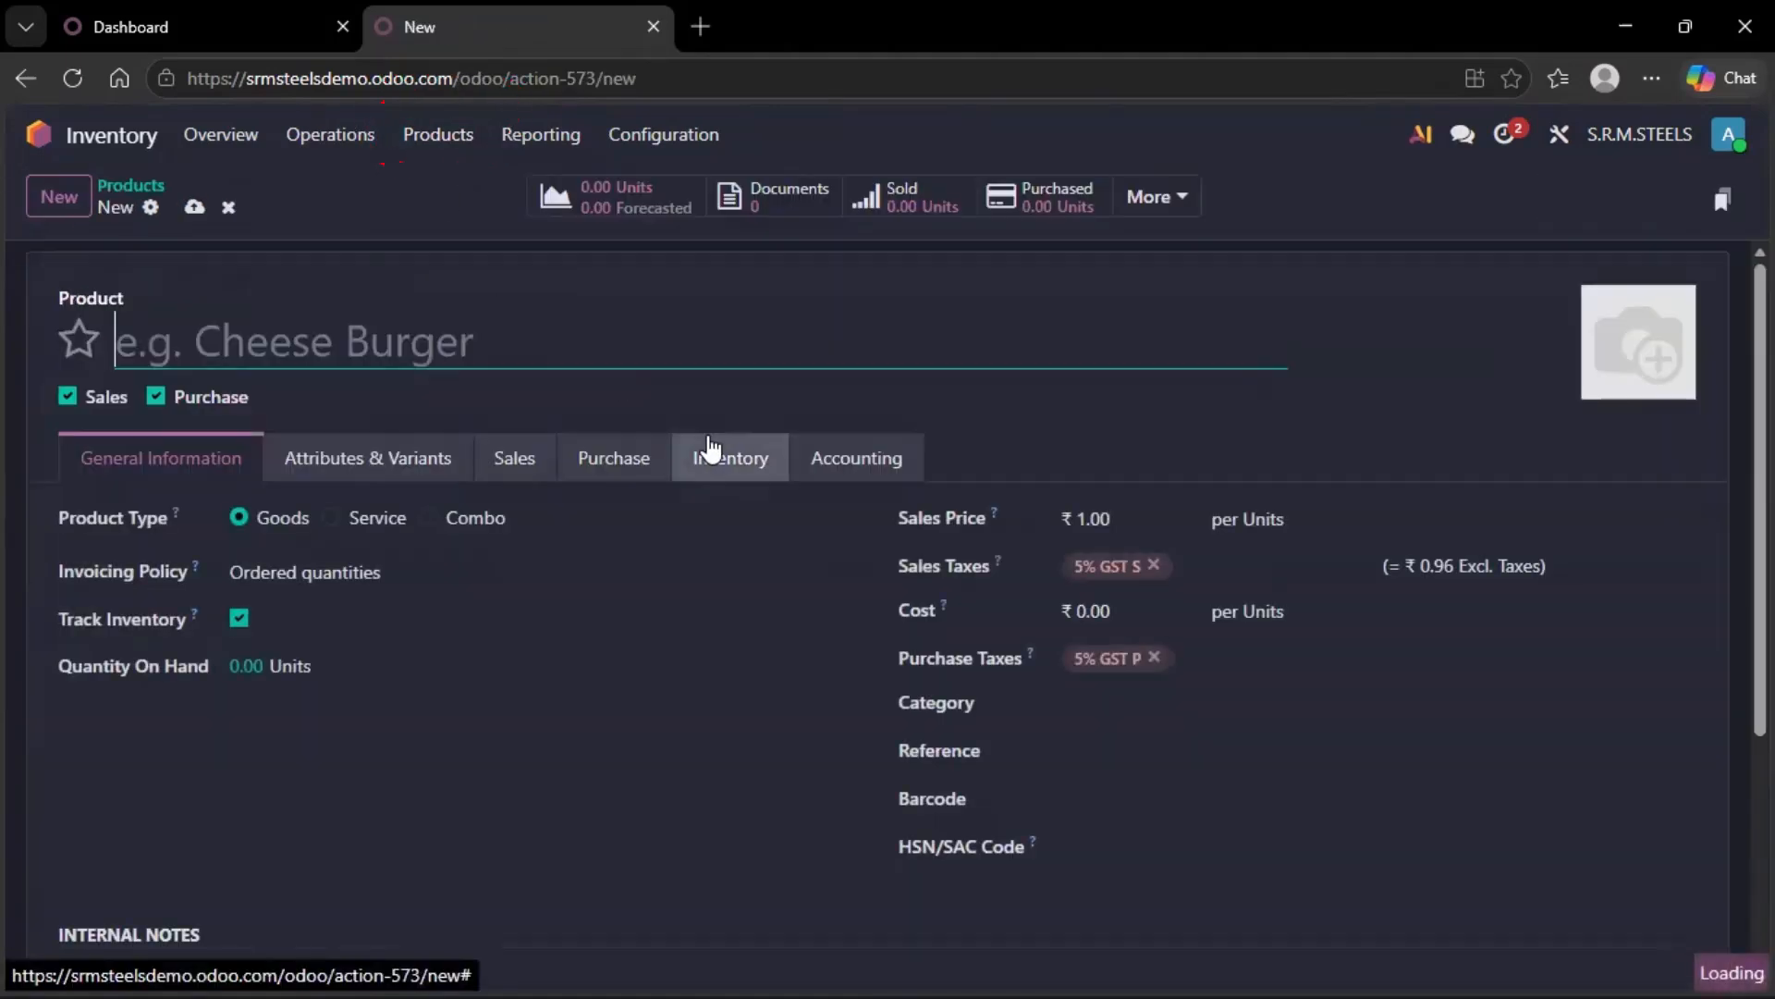
type("M")
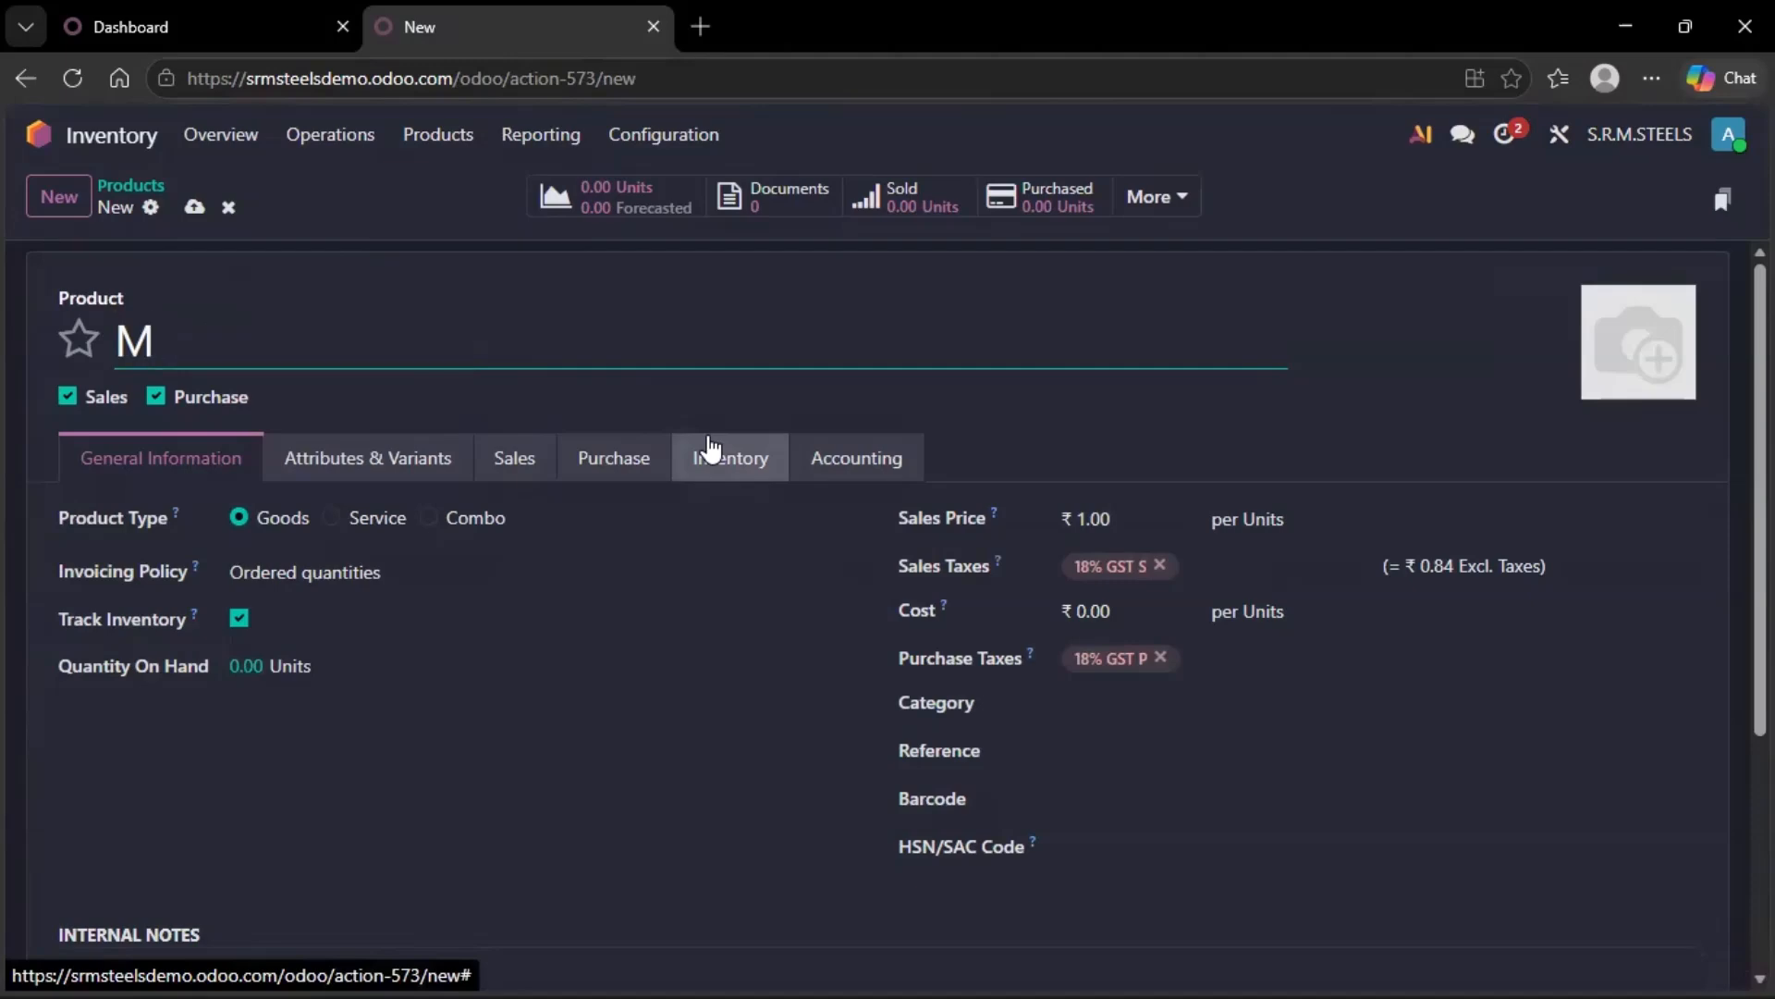
type("S STEEL")
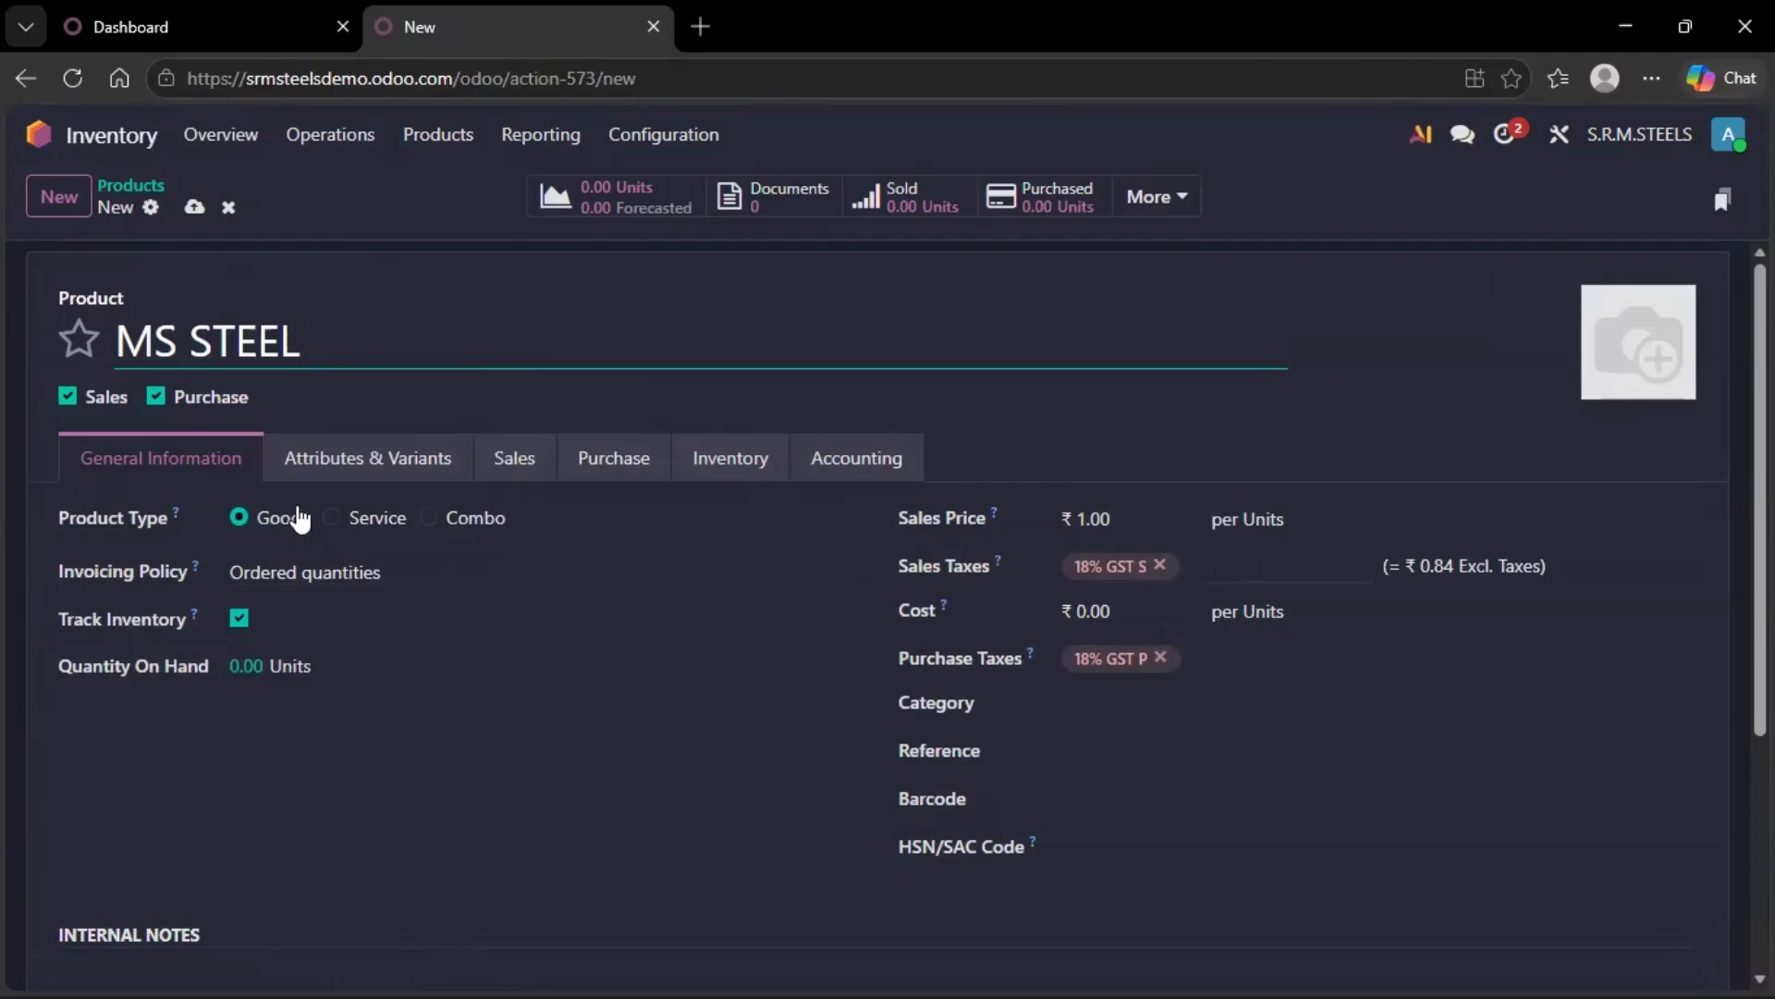
Set the MS STEEL product's unit of measure to kg and save the product.
left_click(1305, 511)
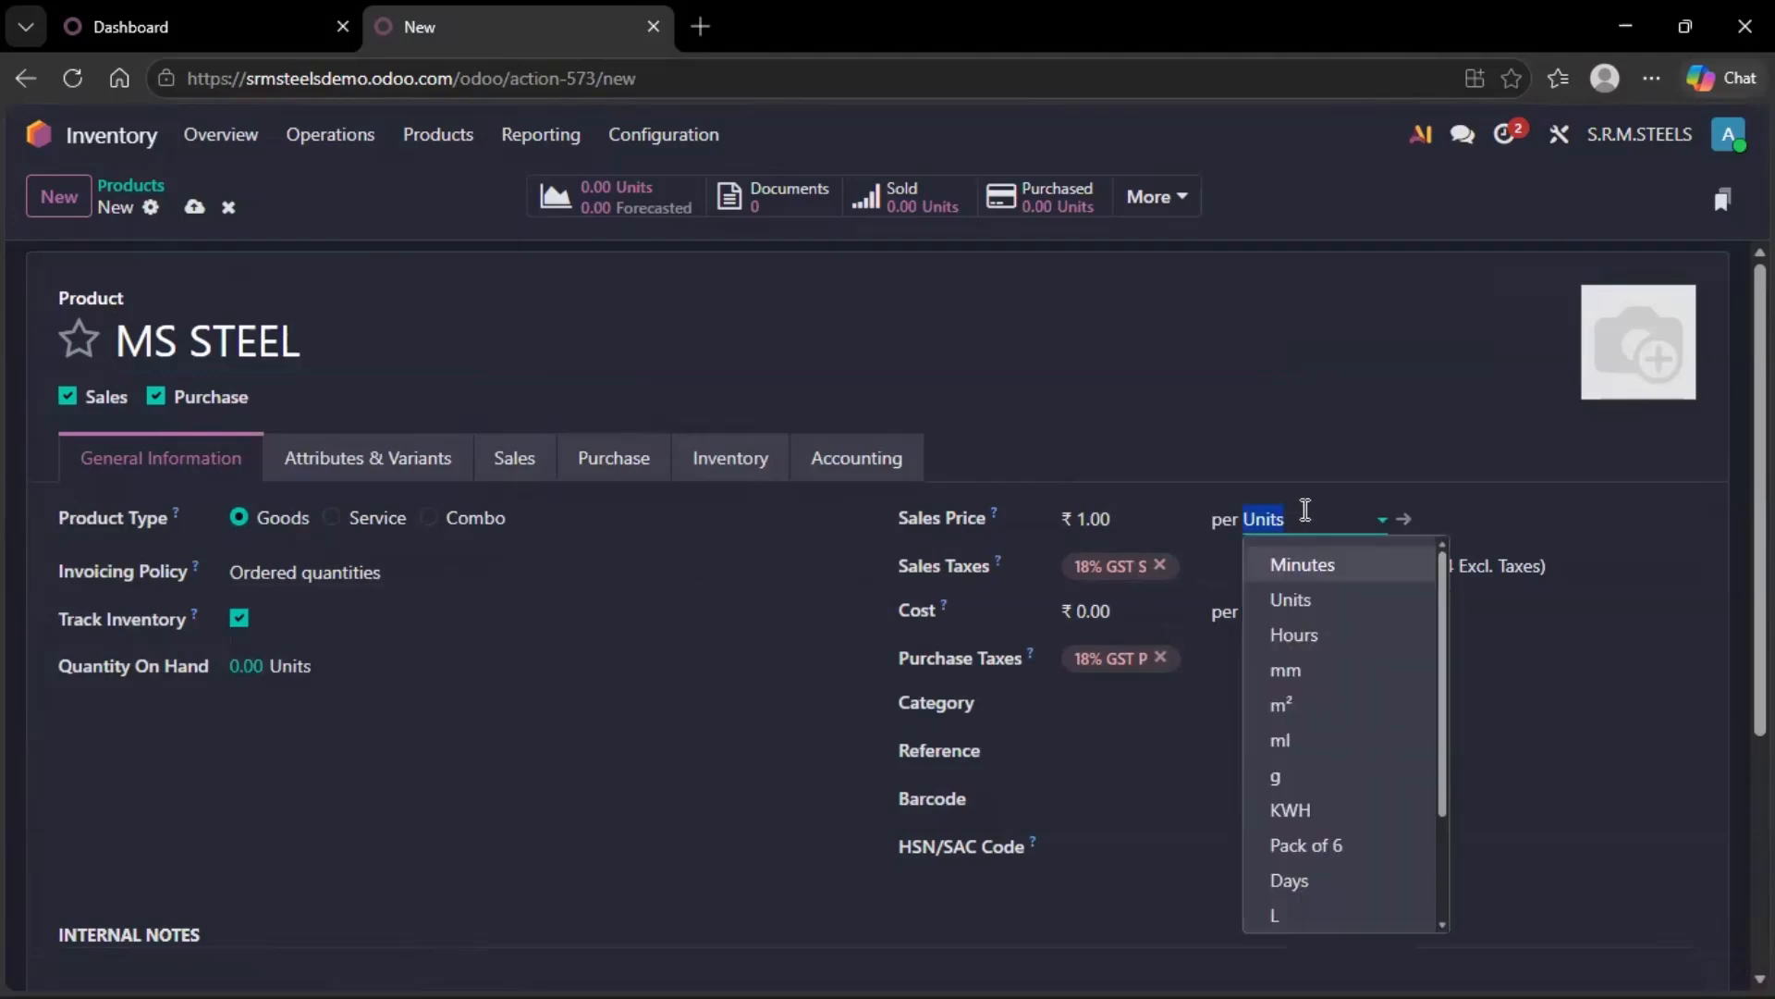
type("K")
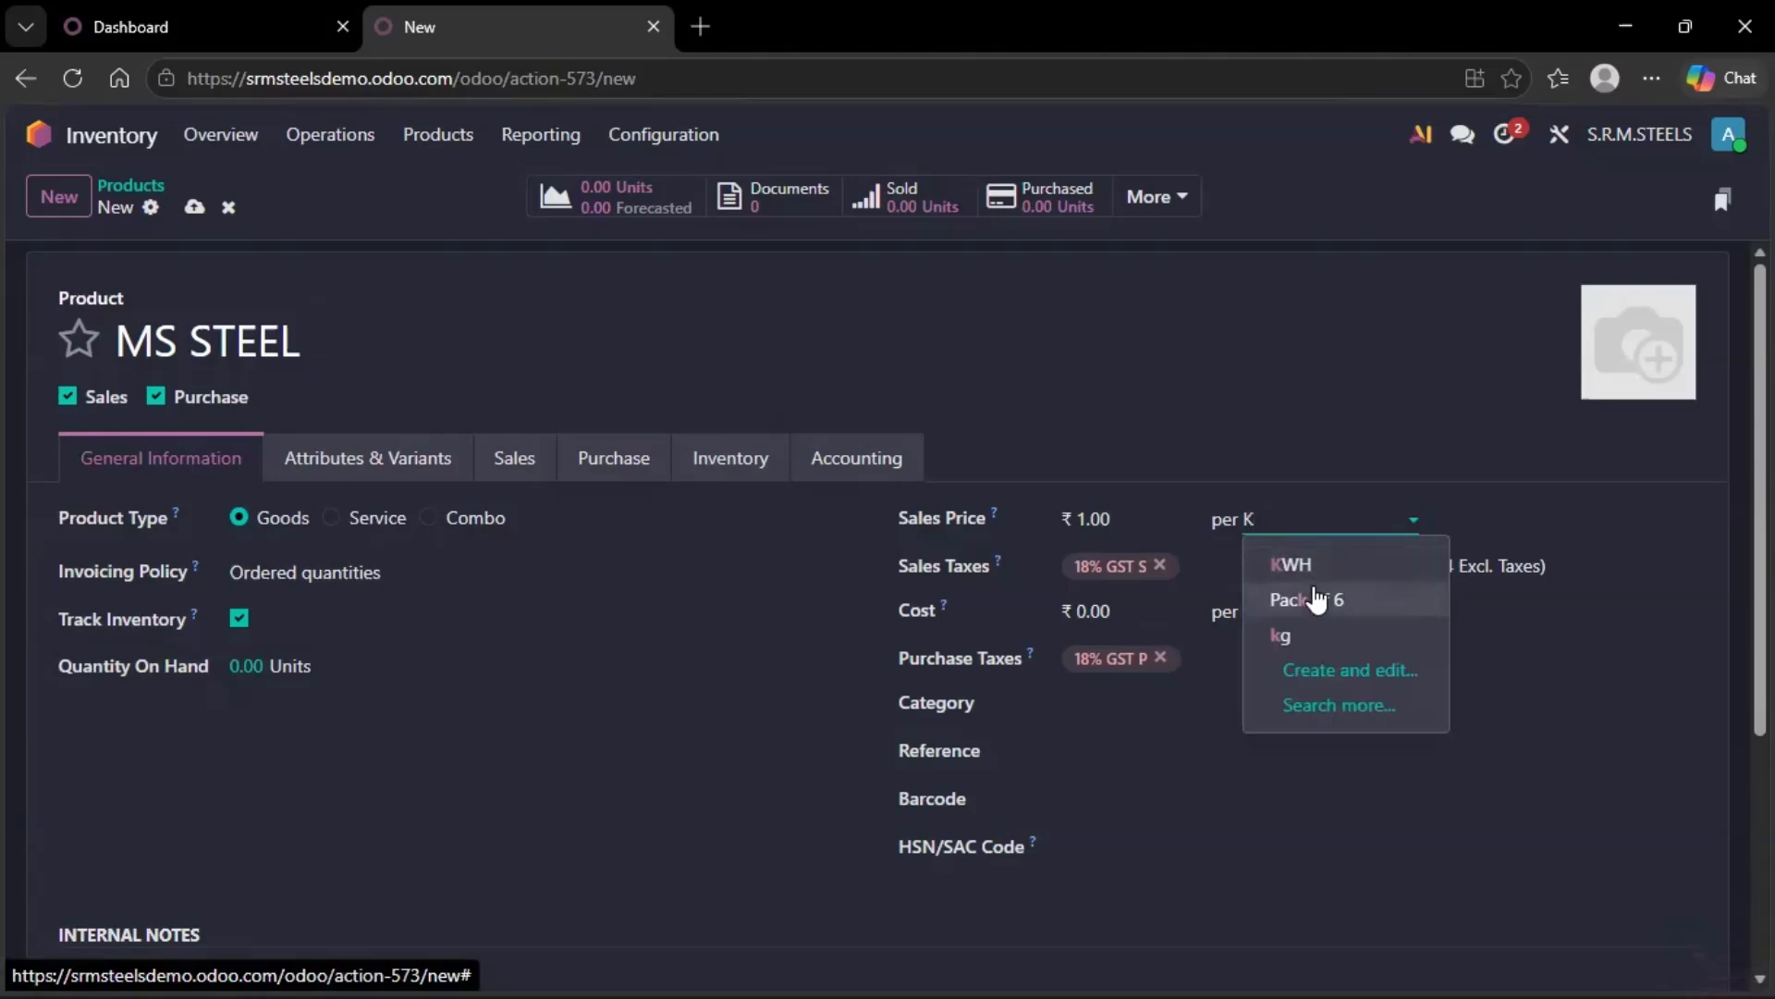
left_click(1308, 627)
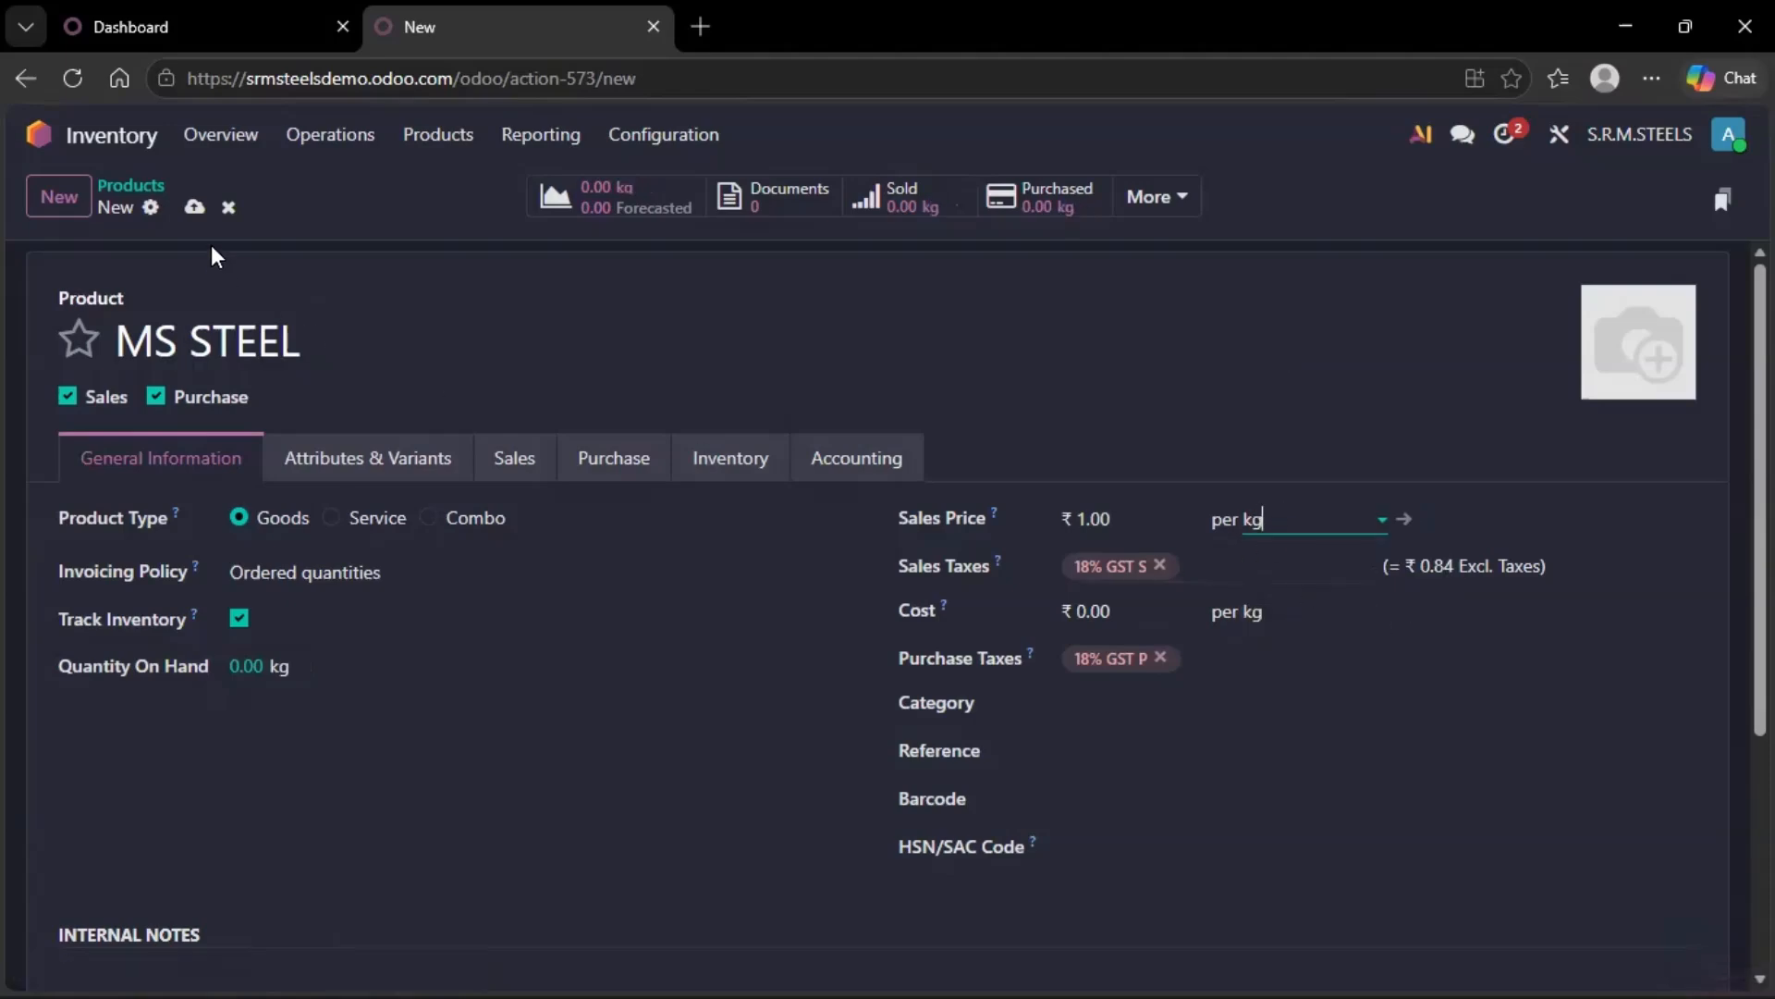
left_click(193, 205)
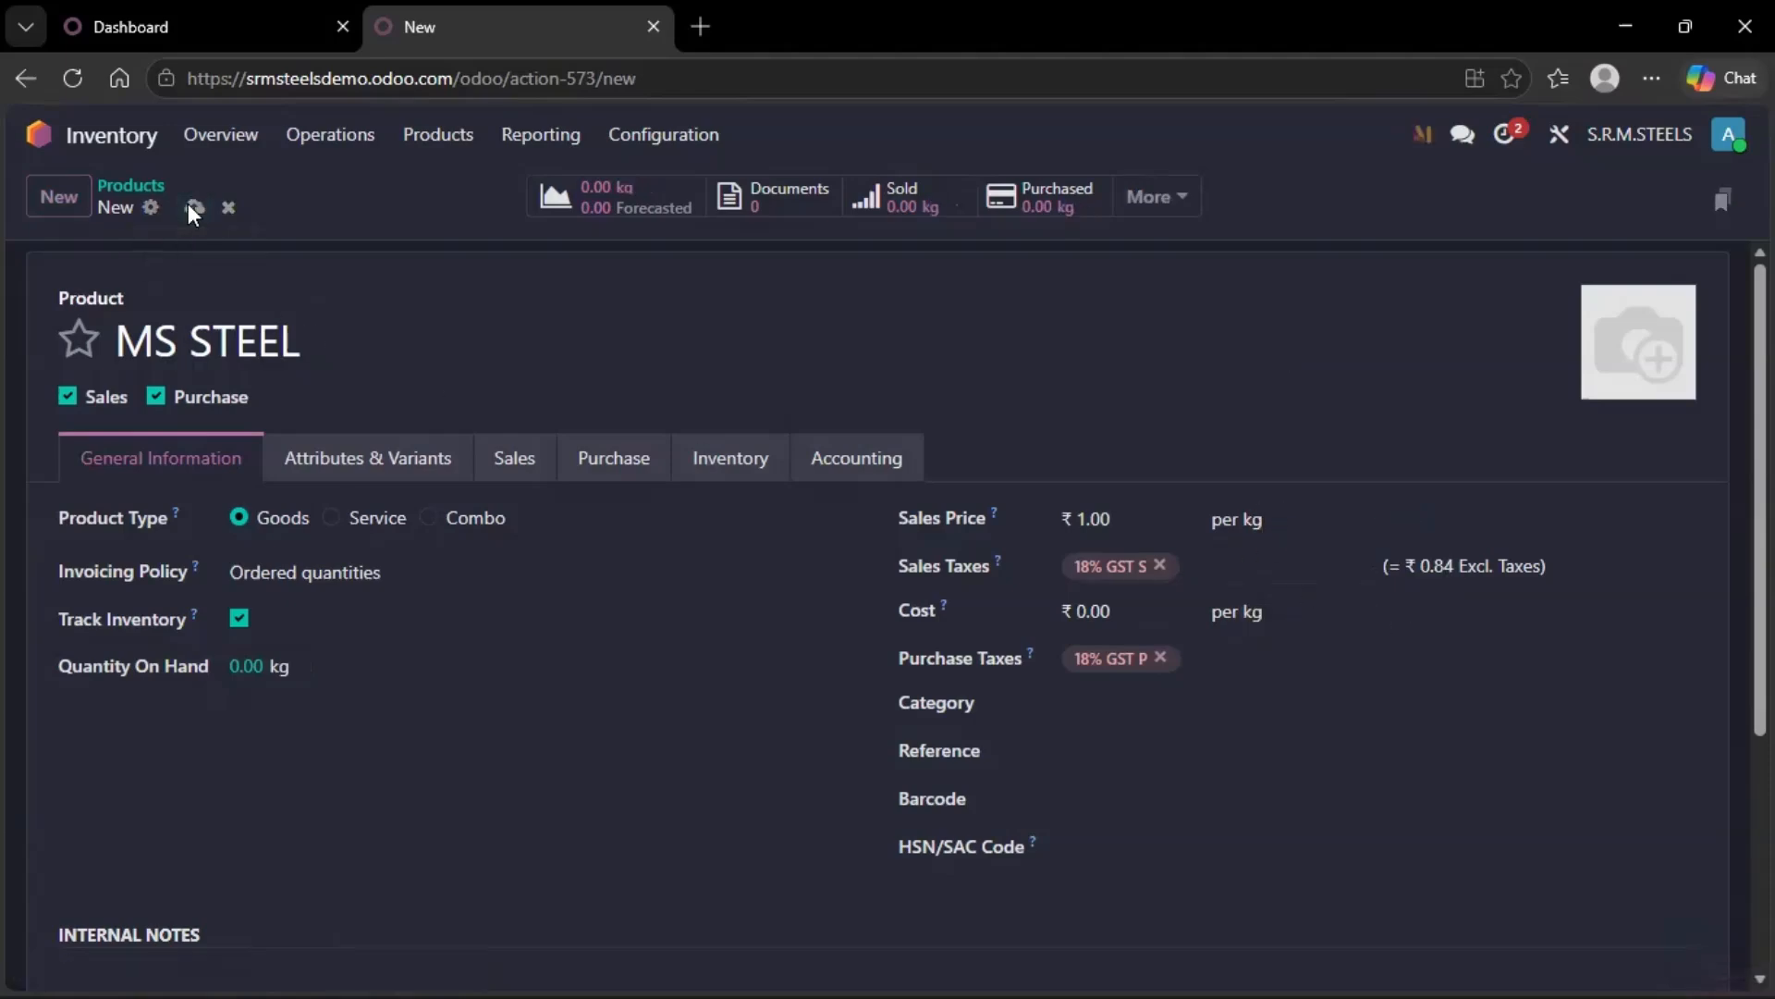
Open Sales and try adding MS STEEL as a line on a new quotation, then discard the quotation.
left_click(134, 146)
left_click(995, 350)
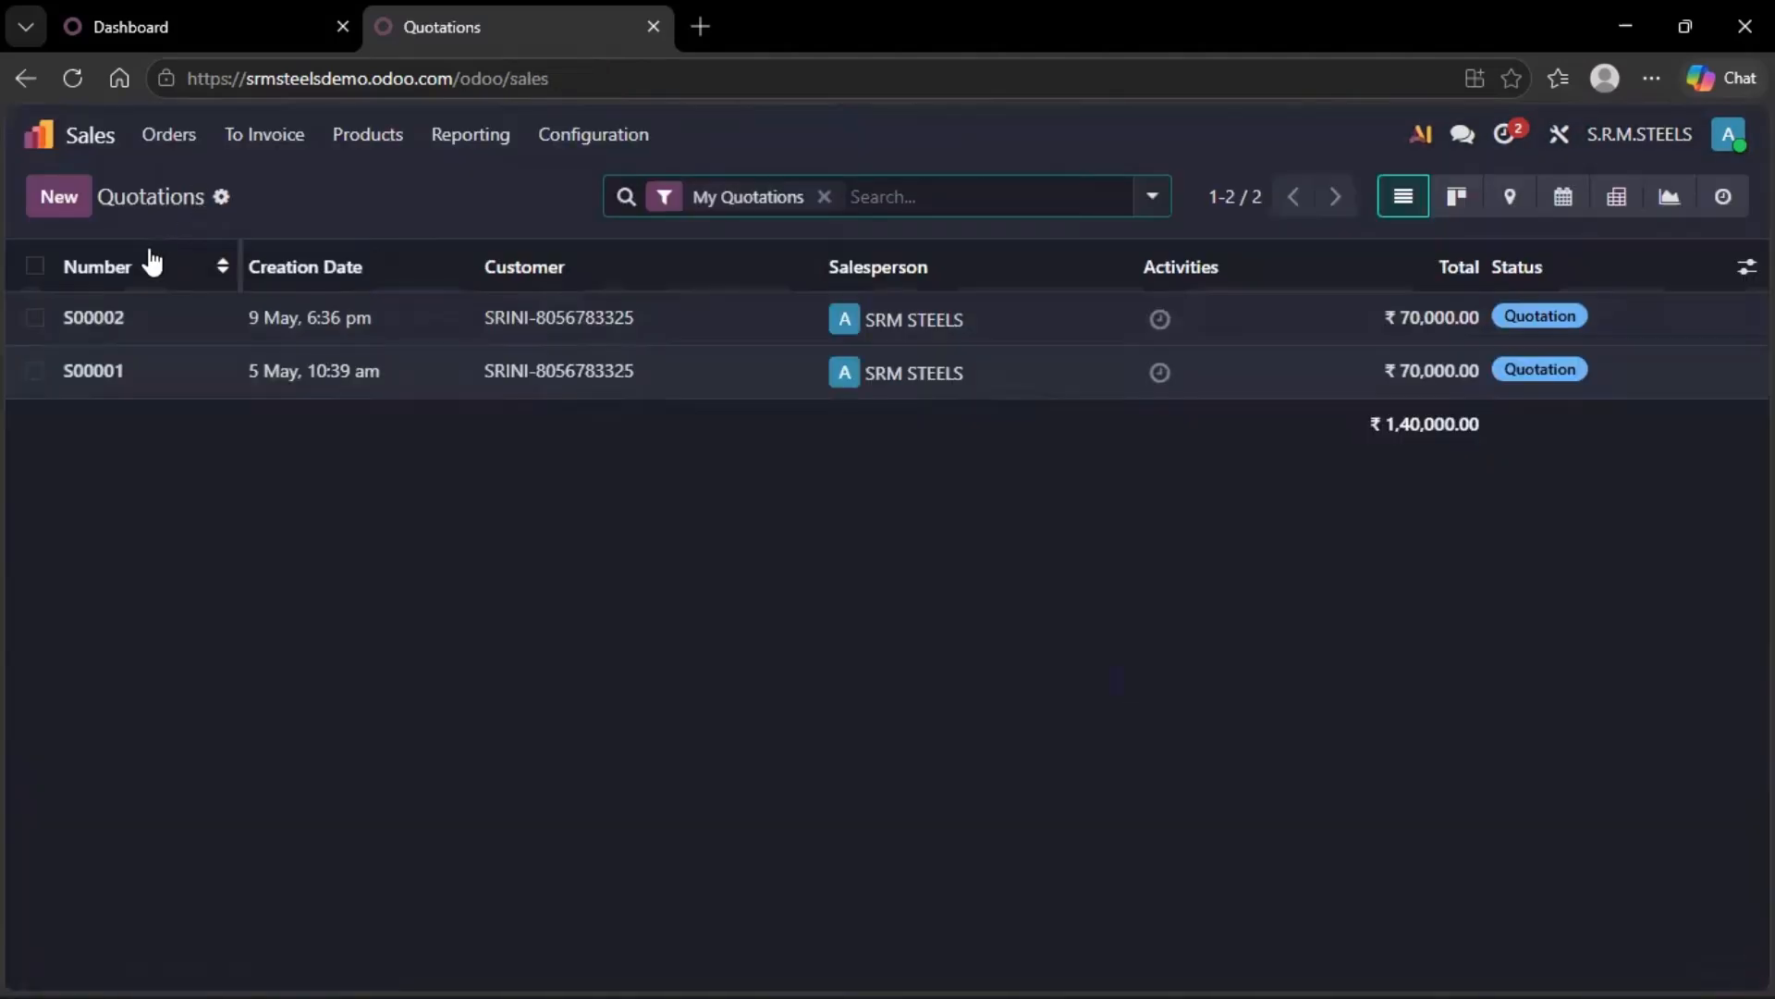
left_click(57, 195)
left_click(333, 433)
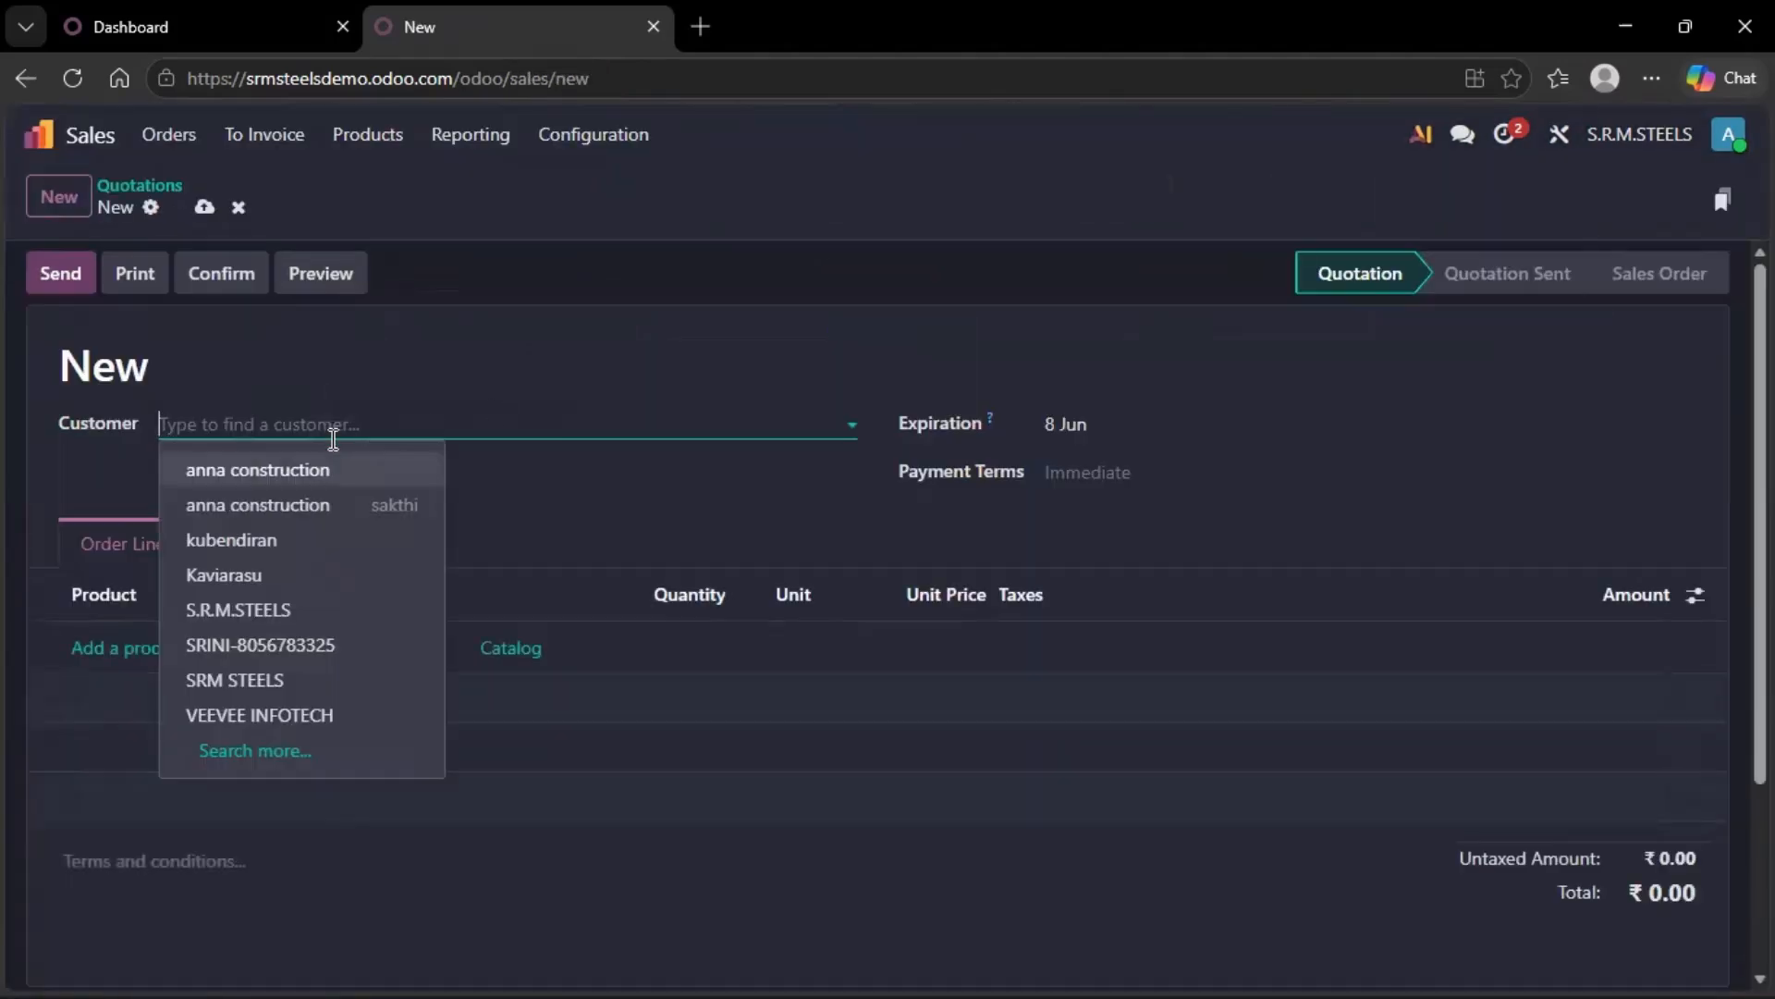
key("Escape")
scroll(135, 567, "down", 3)
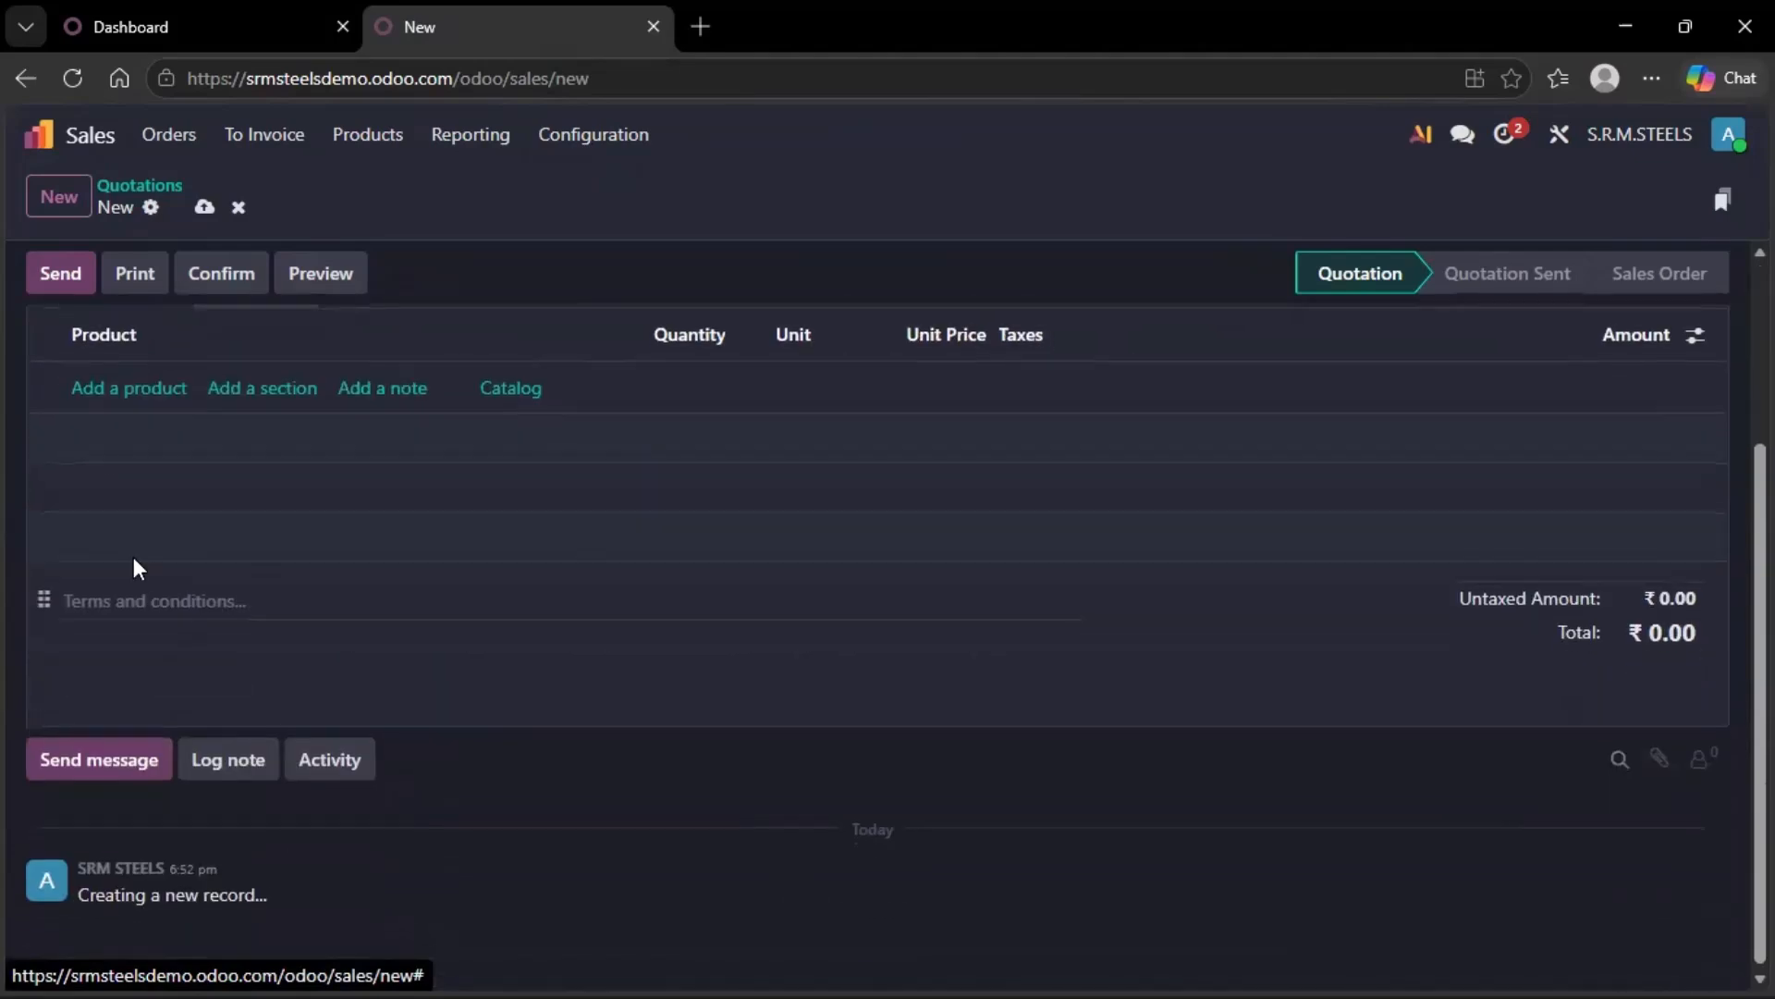
left_click(137, 389)
type("MS")
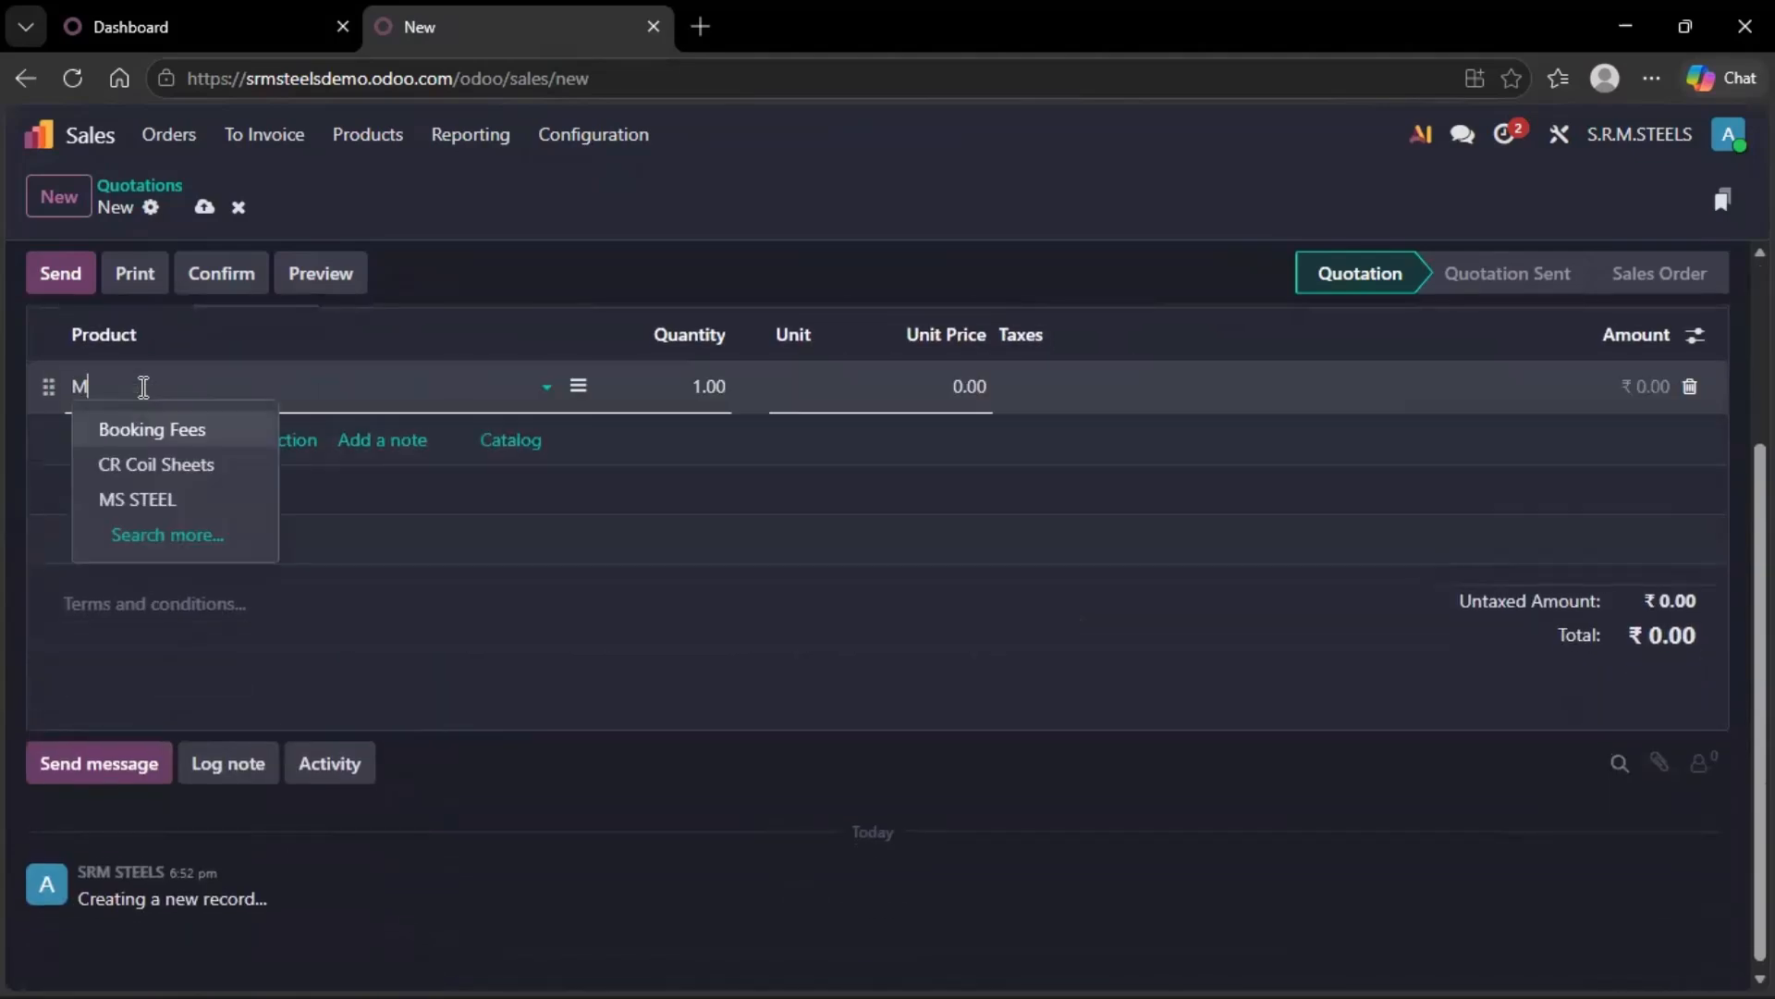
left_click(159, 431)
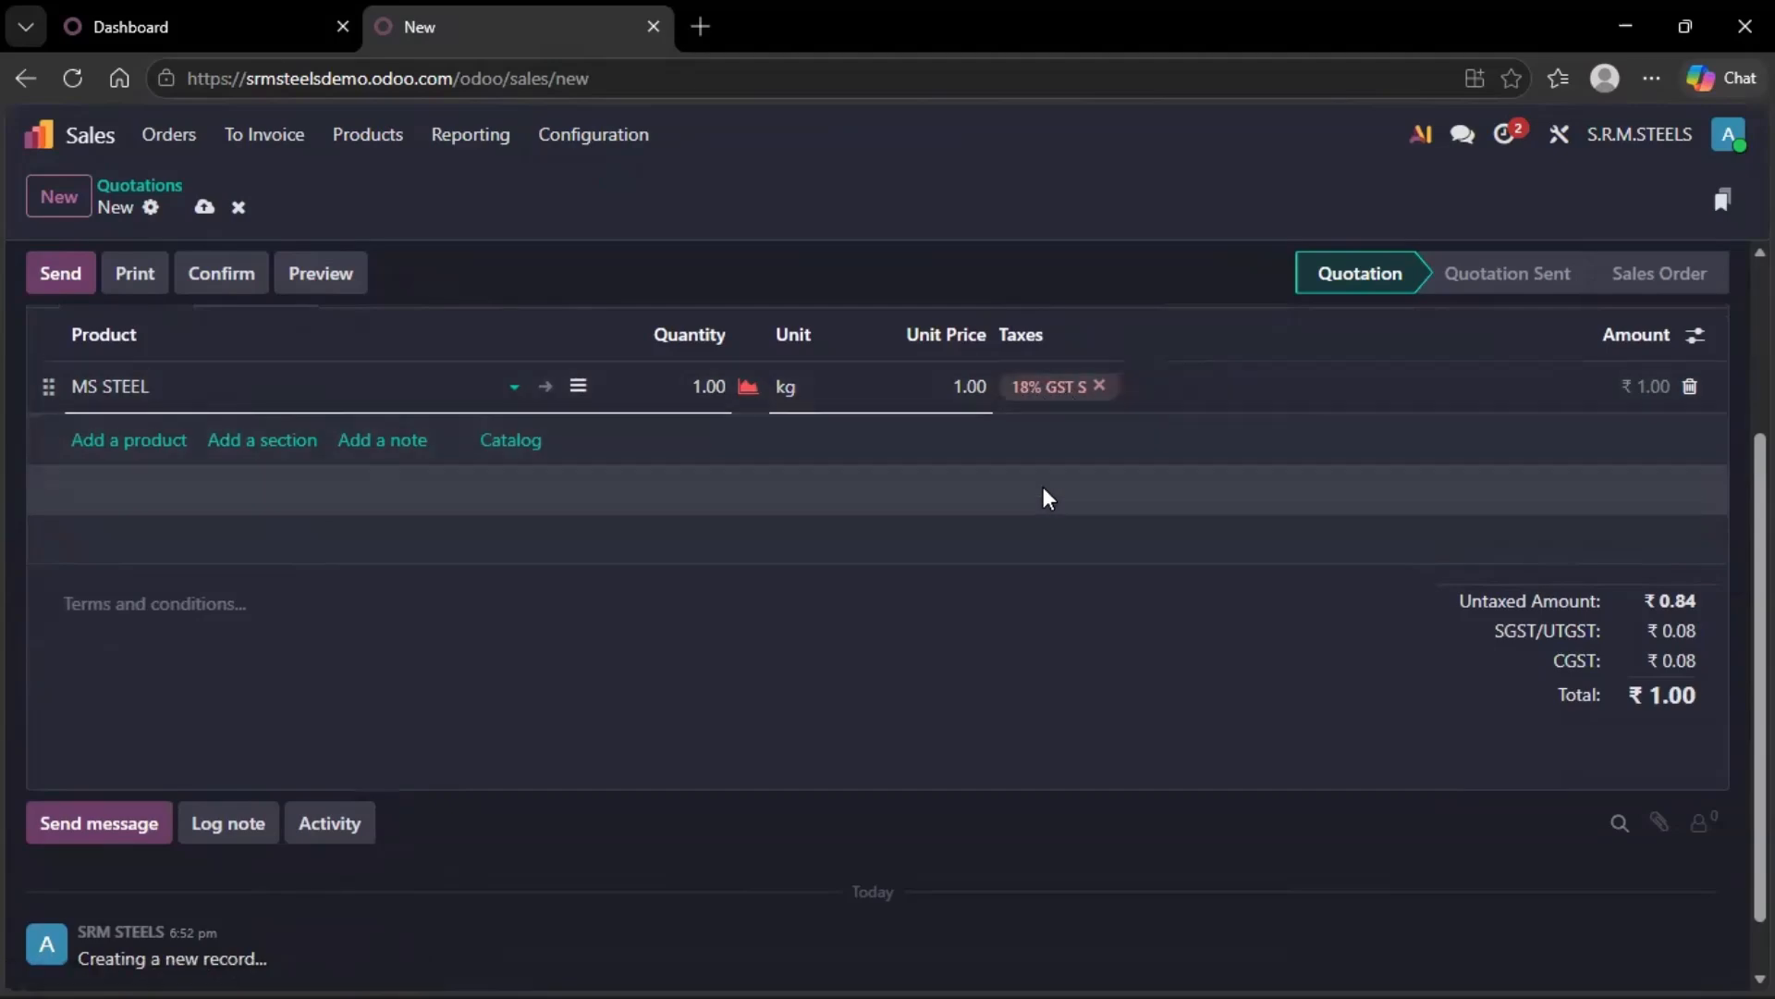
scroll(1043, 487, "up", 3)
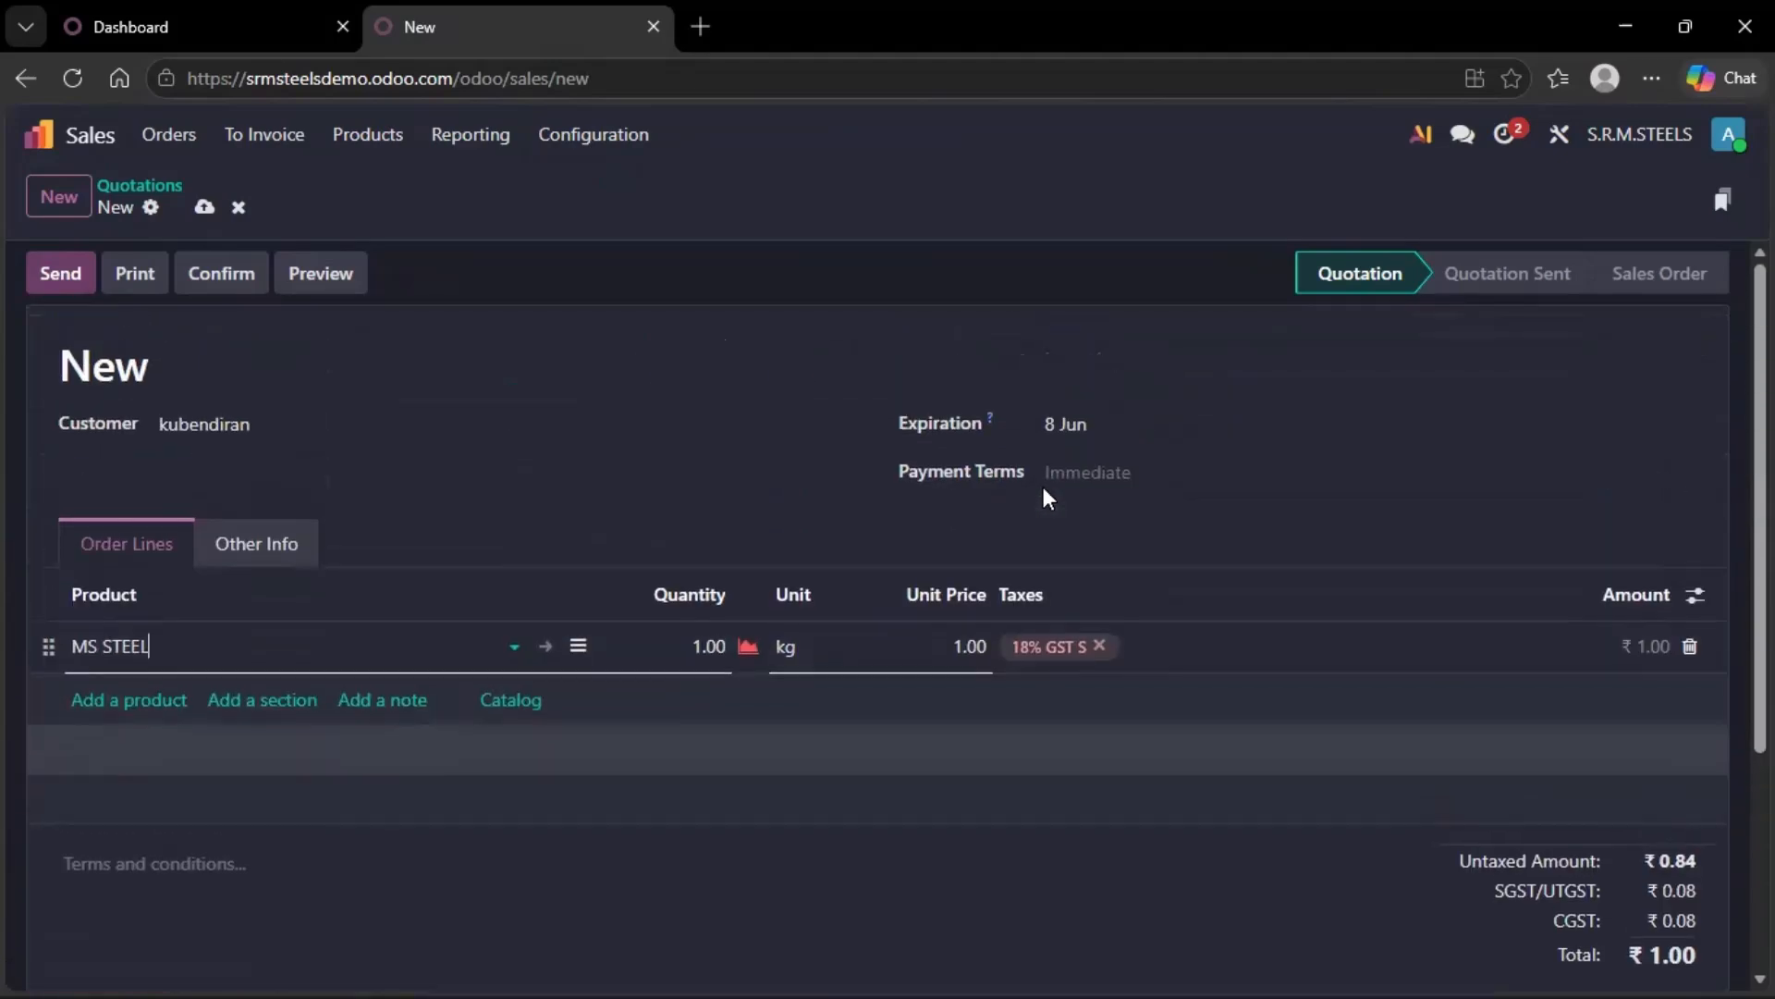
left_click(240, 207)
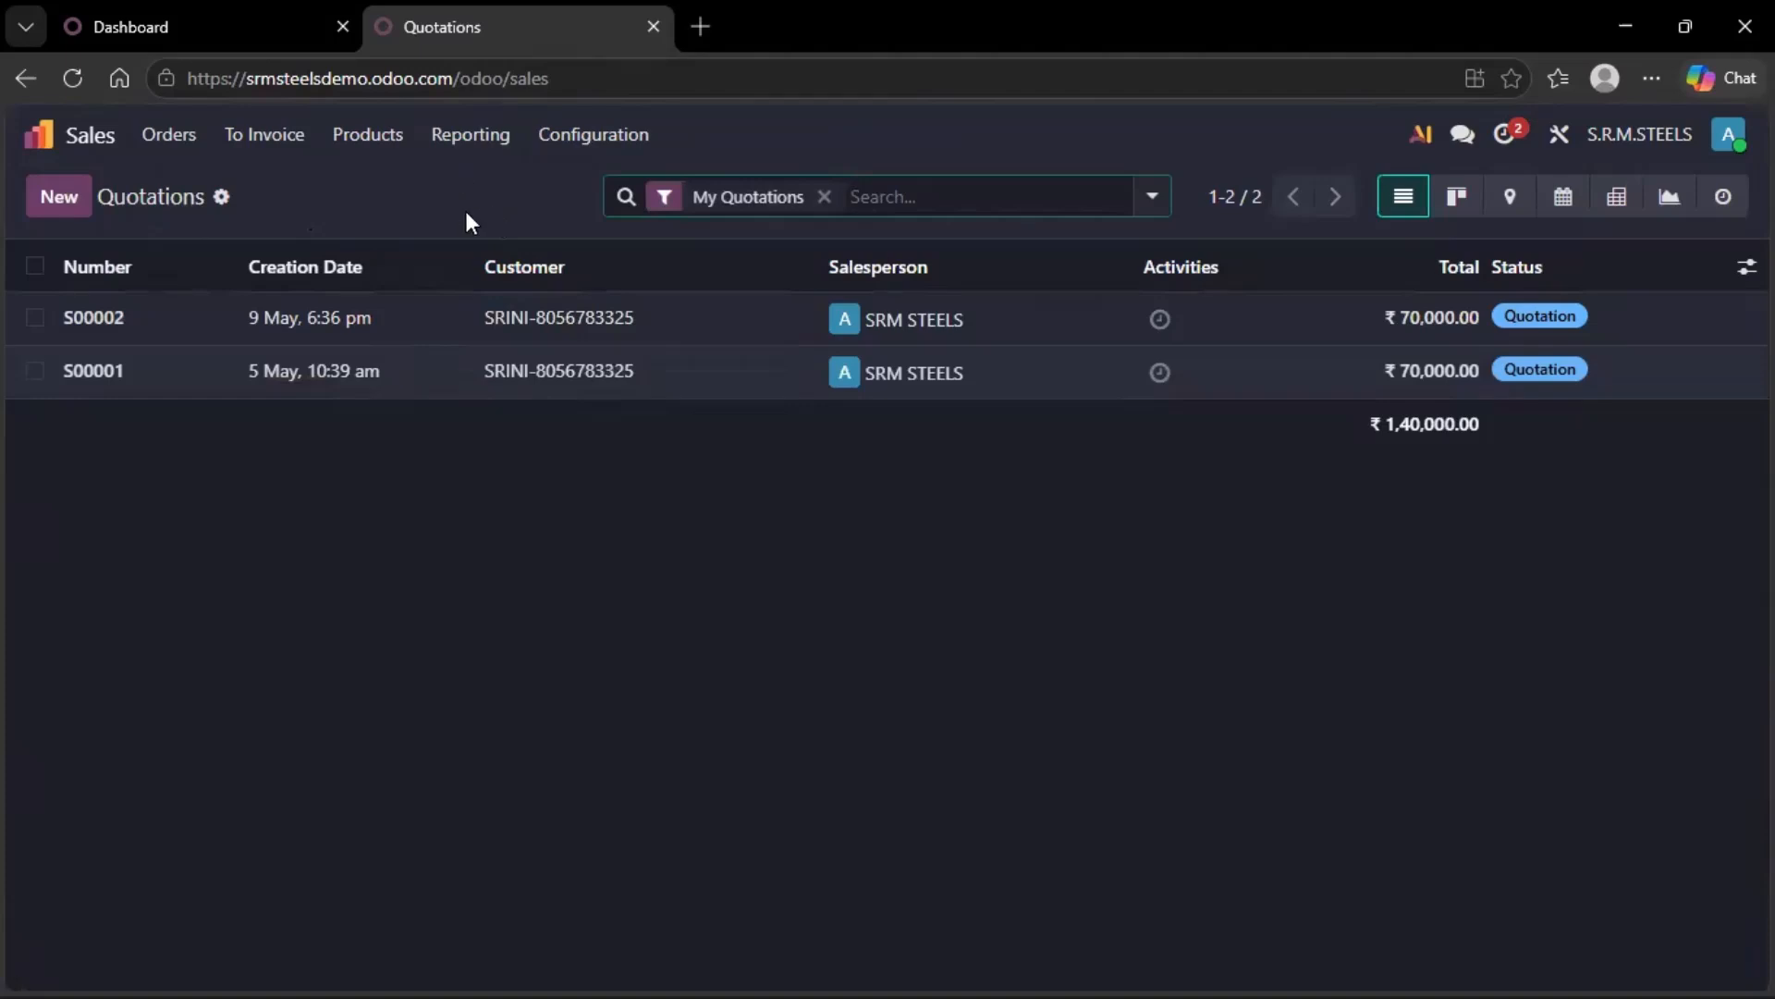